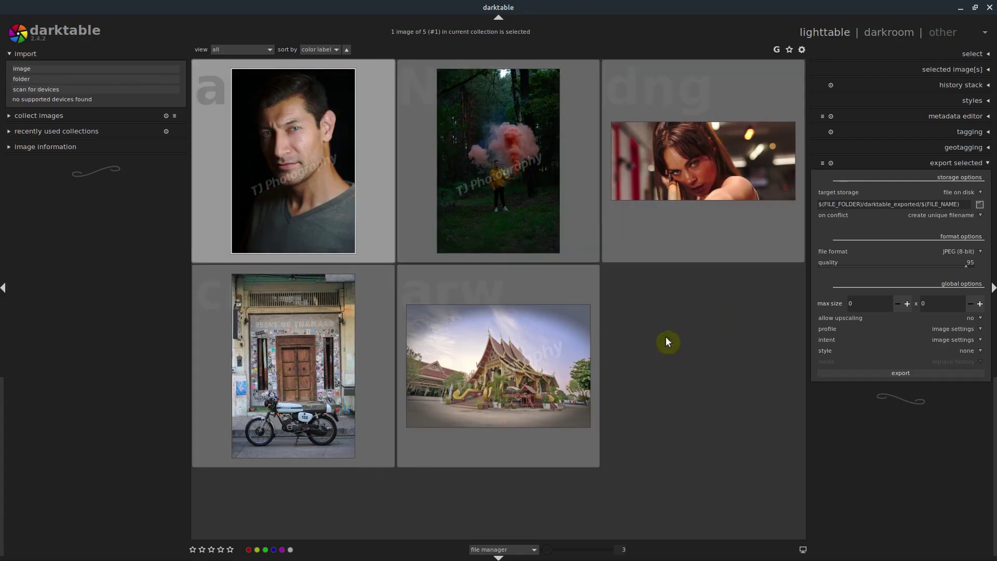
Step: Open the portrait in the darkroom, then return to the lighttable grid
{"action": "double_click", "coordinate": [300, 180]}
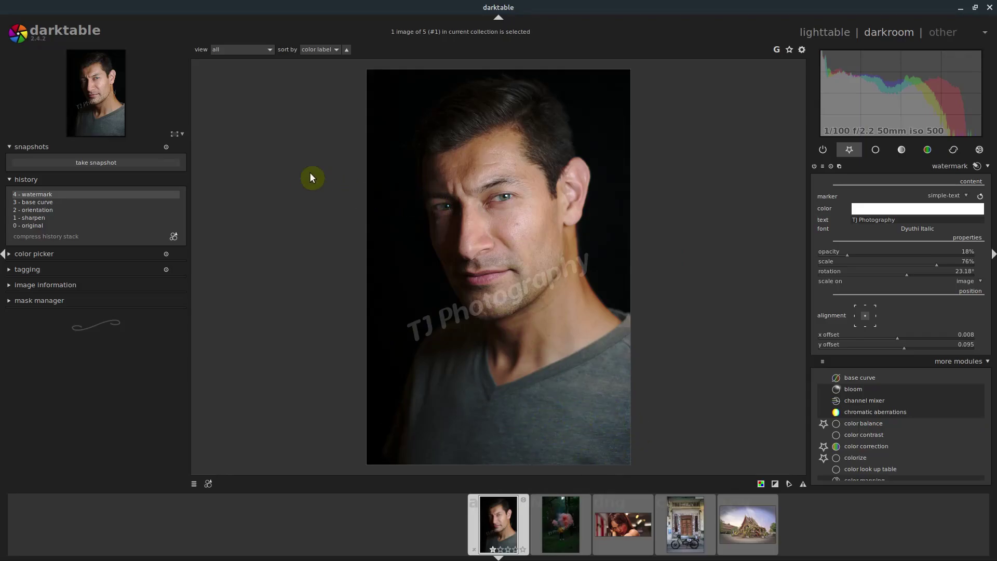
{"action": "left_click", "coordinate": [817, 33]}
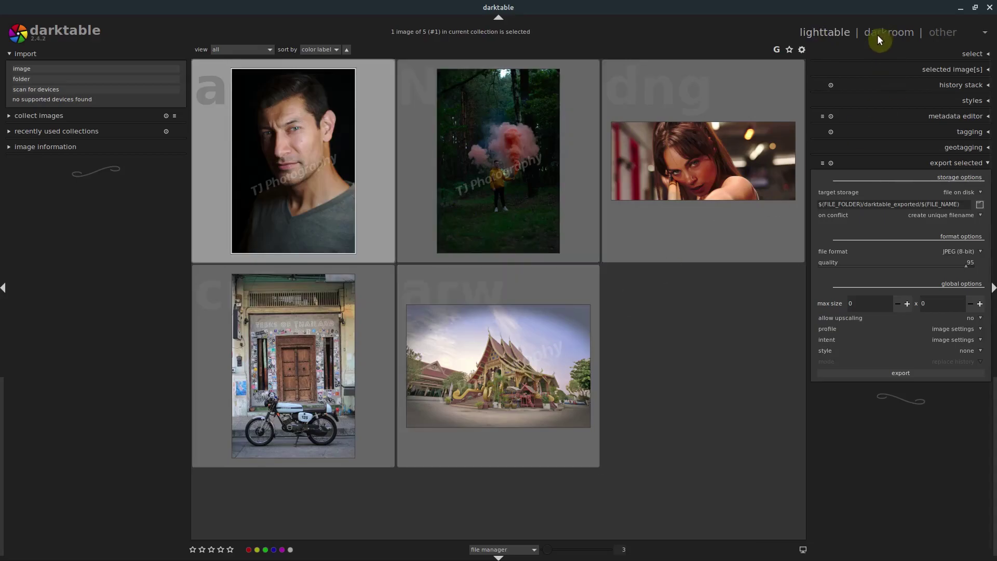
{"action": "double_click", "coordinate": [749, 165]}
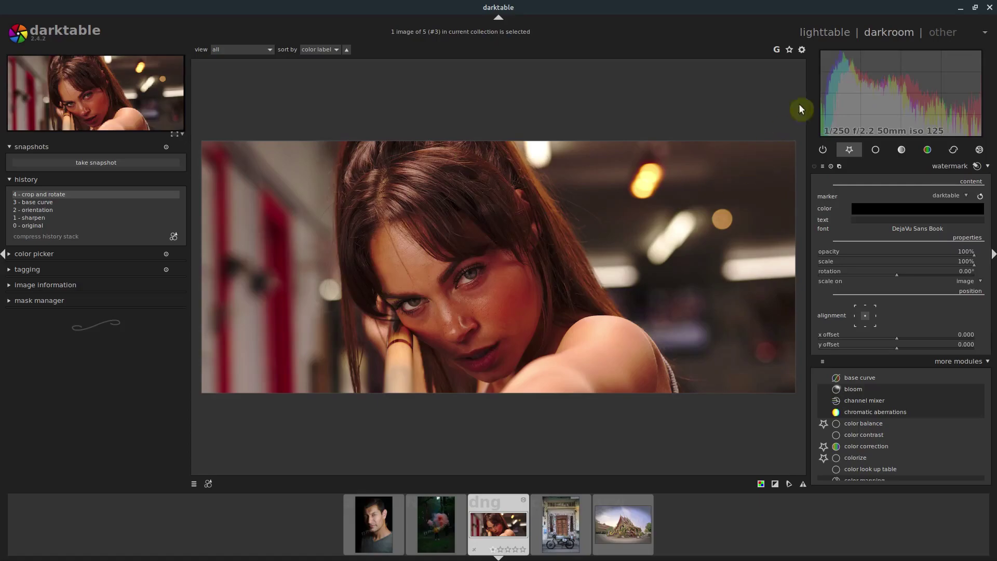
{"action": "left_click", "coordinate": [943, 167]}
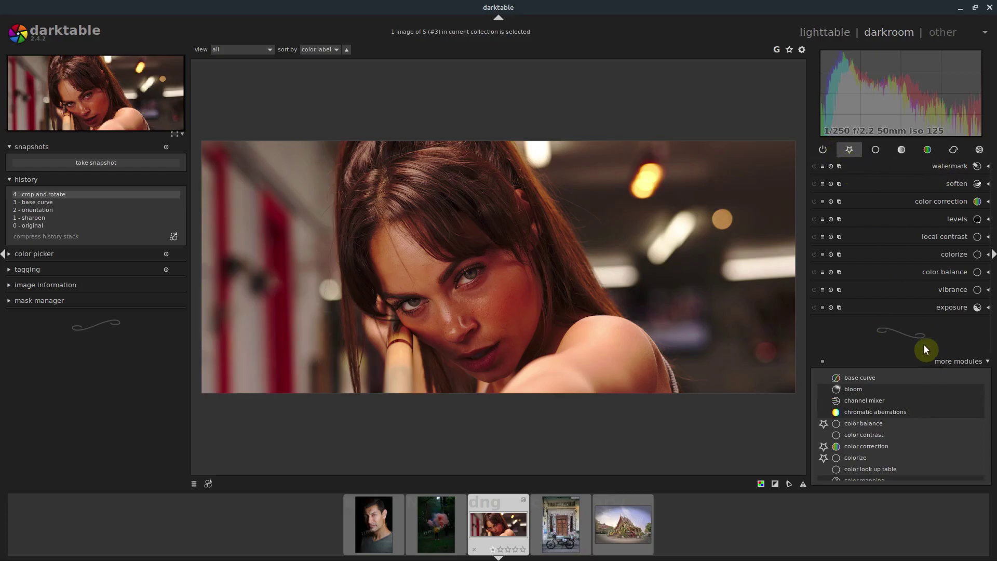
{"action": "left_click", "coordinate": [950, 360]}
{"action": "left_click", "coordinate": [932, 415]}
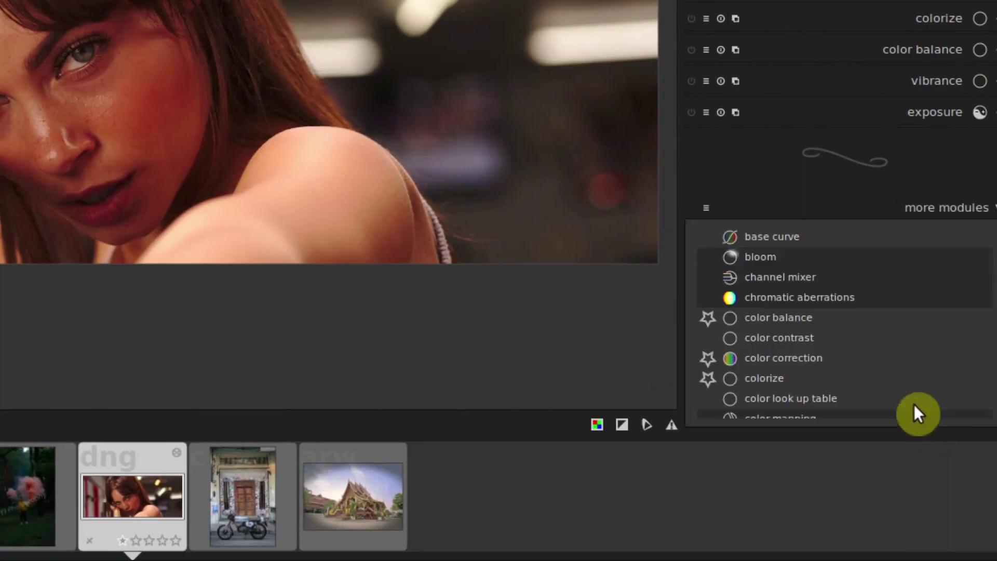
{"action": "scroll", "coordinate": [833, 311], "scroll_direction": "down", "scroll_amount": 1}
{"action": "scroll", "coordinate": [832, 305], "scroll_direction": "down", "scroll_amount": 15}
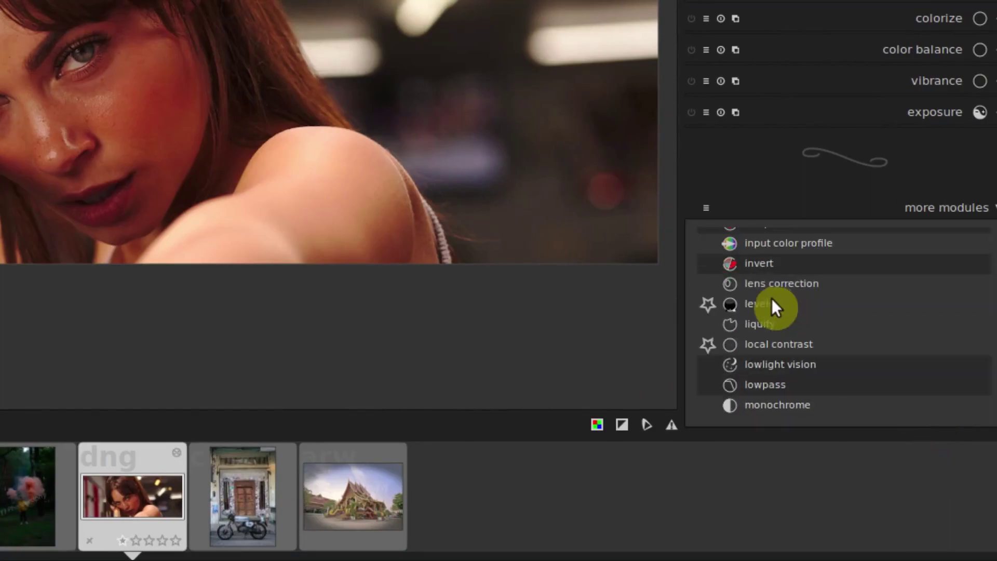
{"action": "scroll", "coordinate": [785, 300], "scroll_direction": "down", "scroll_amount": 10}
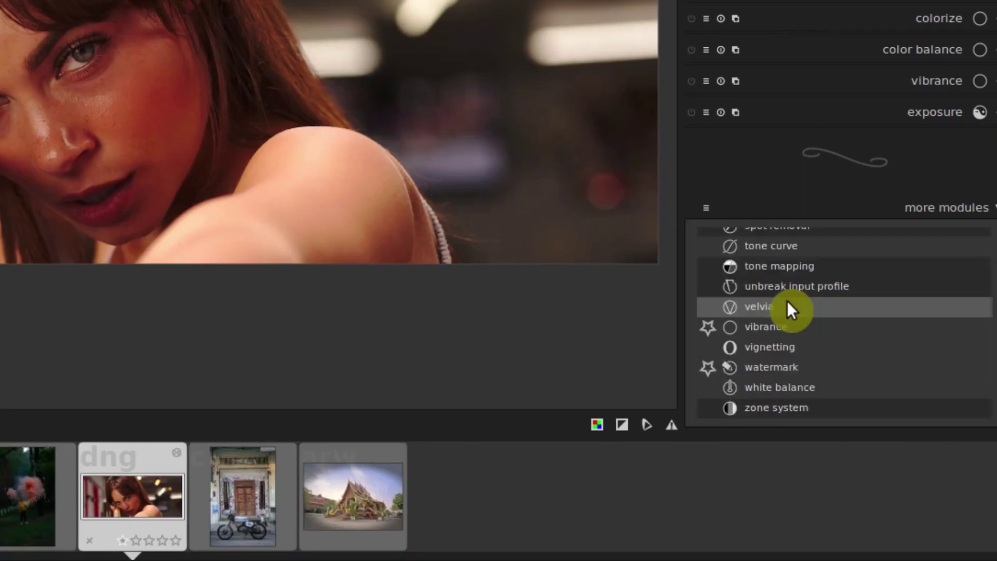
{"action": "left_click", "coordinate": [767, 367]}
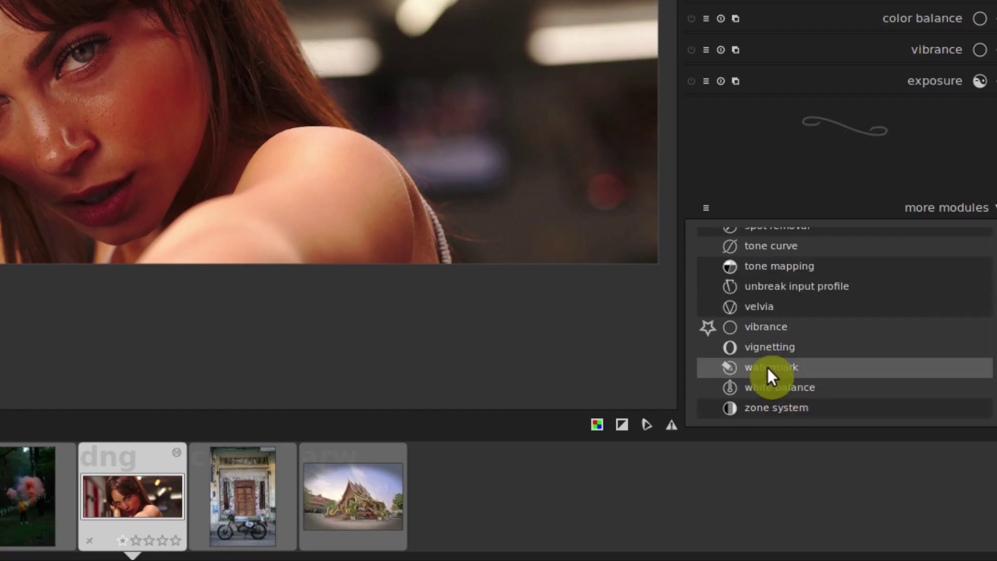
{"action": "left_click", "coordinate": [764, 366]}
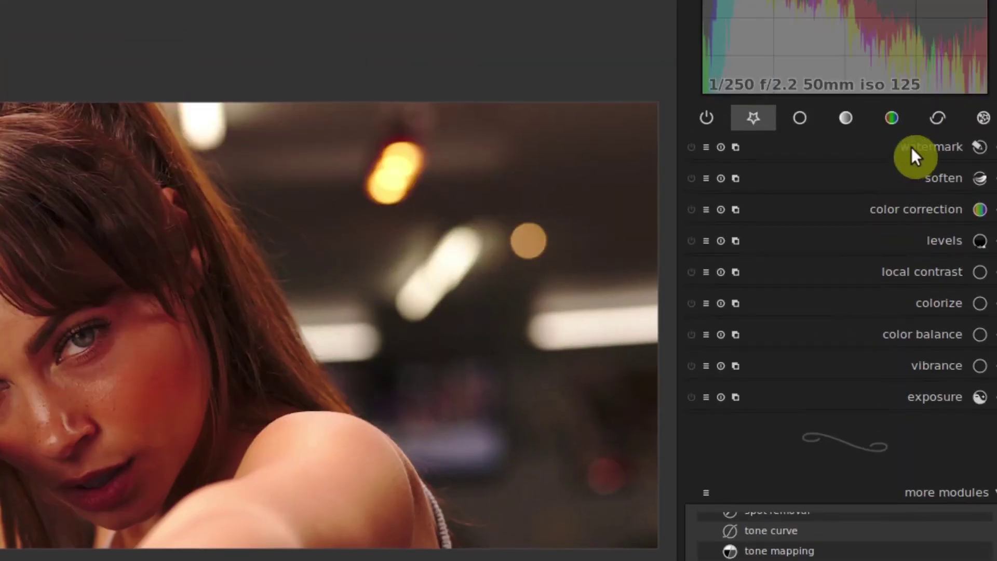
Step: Enable the watermark module and try the hasselblad, promo and darktable markers
{"action": "left_click", "coordinate": [909, 147]}
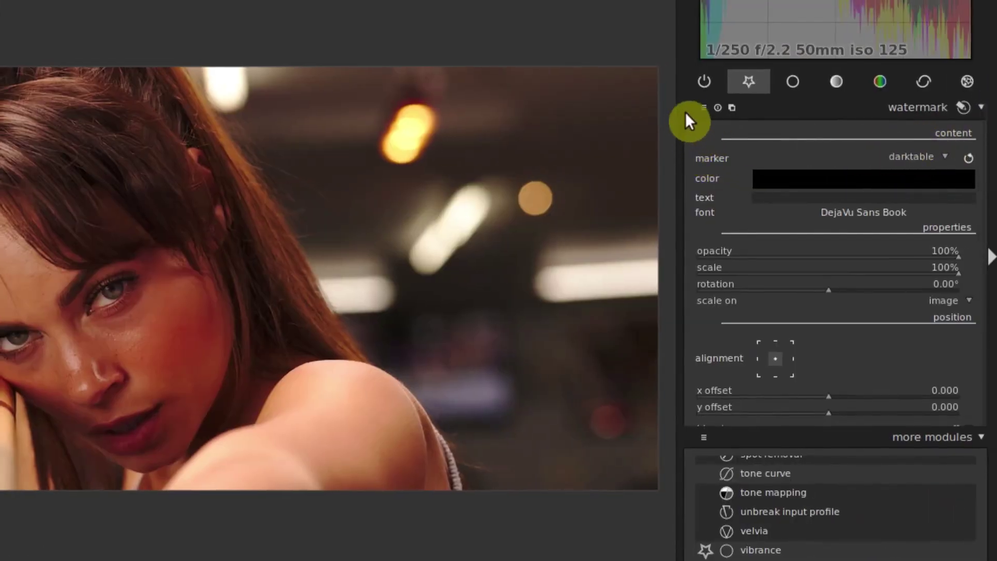
{"action": "left_click", "coordinate": [691, 108]}
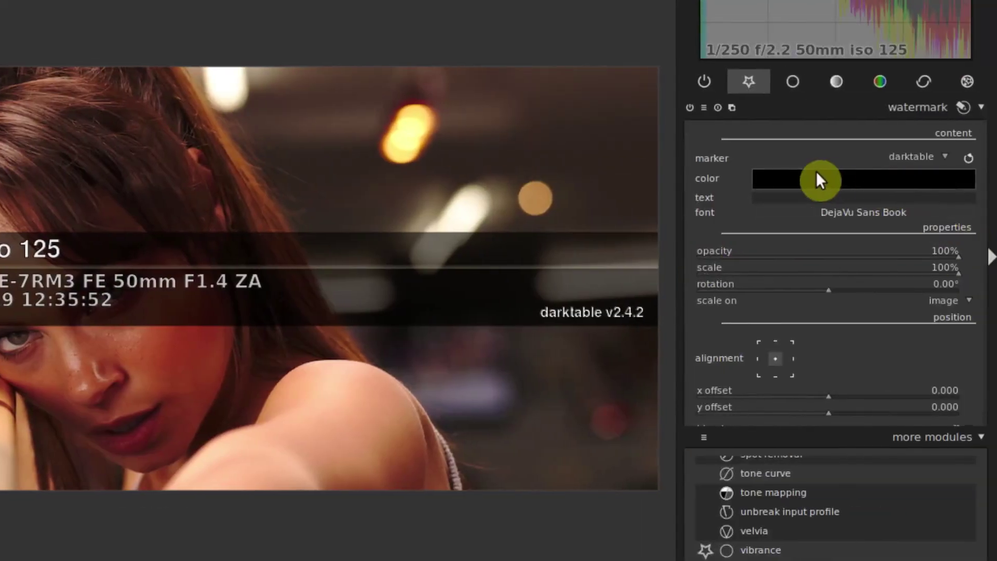
{"action": "left_click", "coordinate": [907, 158]}
{"action": "left_click", "coordinate": [906, 176]}
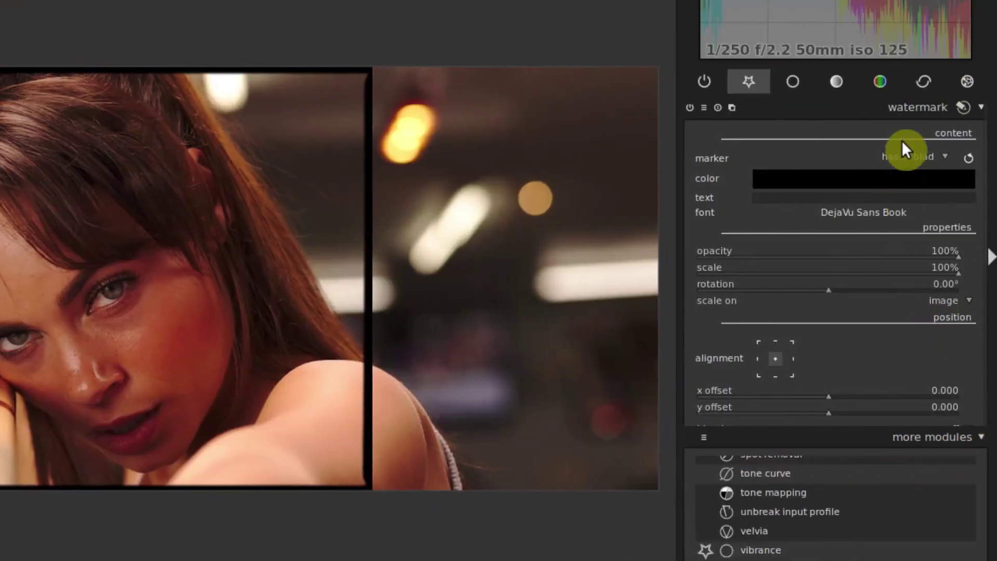
{"action": "left_click", "coordinate": [901, 156]}
{"action": "left_click", "coordinate": [912, 174]}
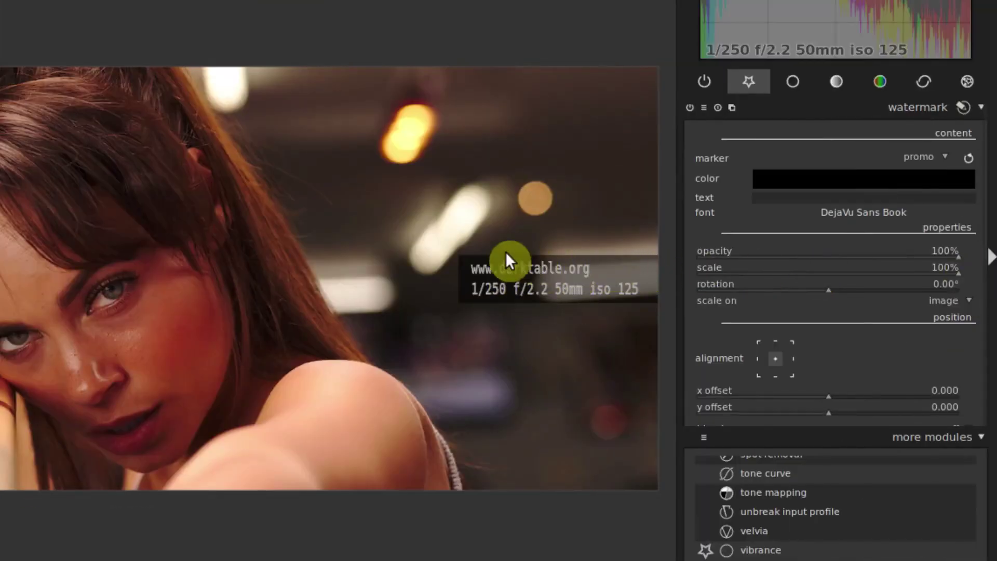
{"action": "left_click", "coordinate": [930, 155]}
{"action": "left_click", "coordinate": [910, 123]}
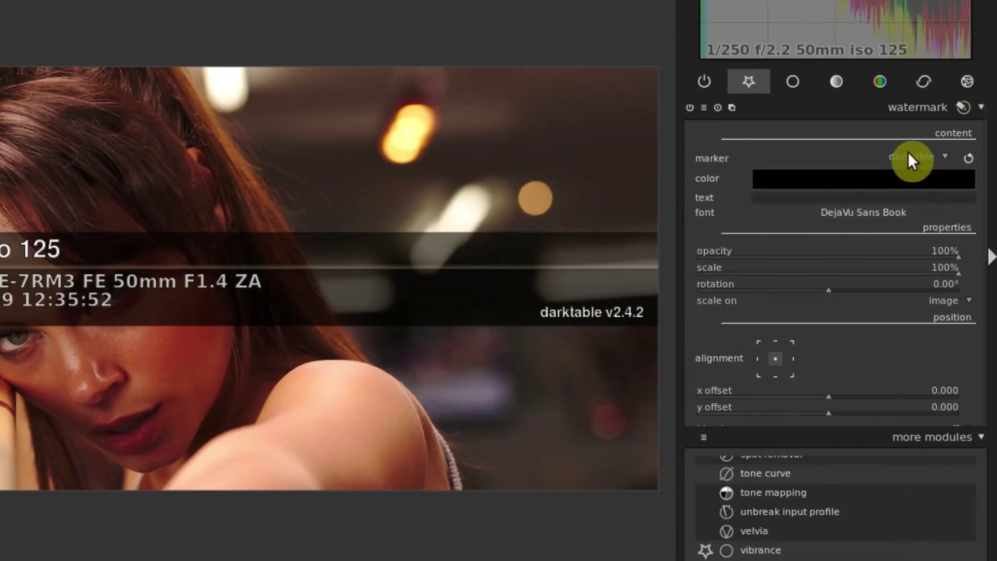
Step: Choose the simple-text marker as the watermark design
{"action": "left_click", "coordinate": [908, 157]}
{"action": "left_click", "coordinate": [911, 210]}
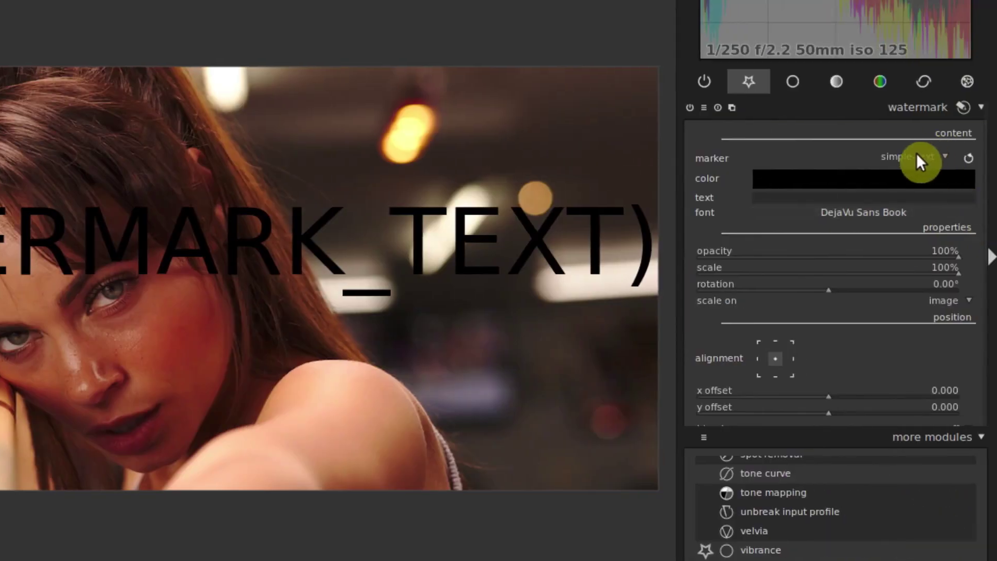
{"action": "left_click", "coordinate": [918, 158]}
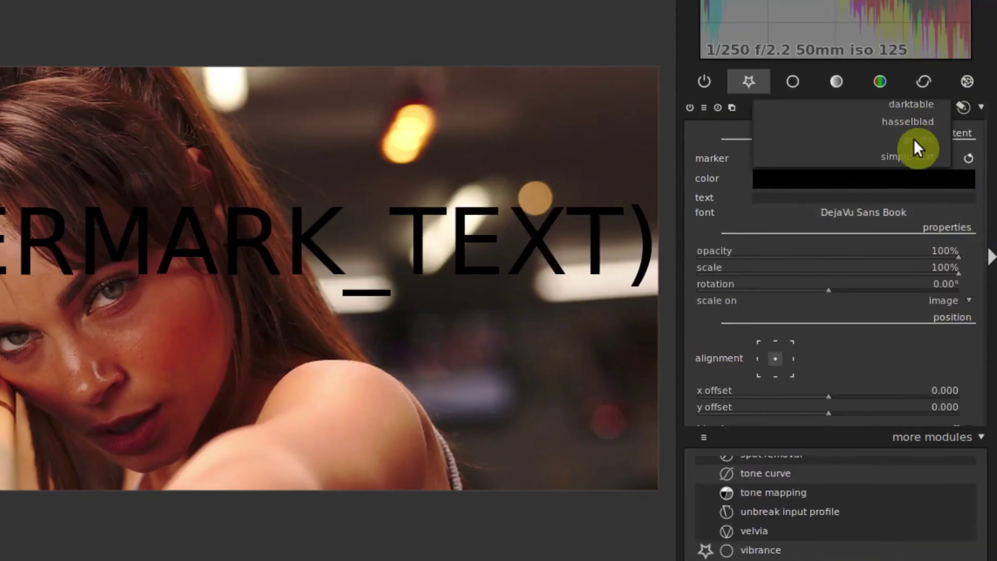
{"action": "left_click", "coordinate": [906, 155]}
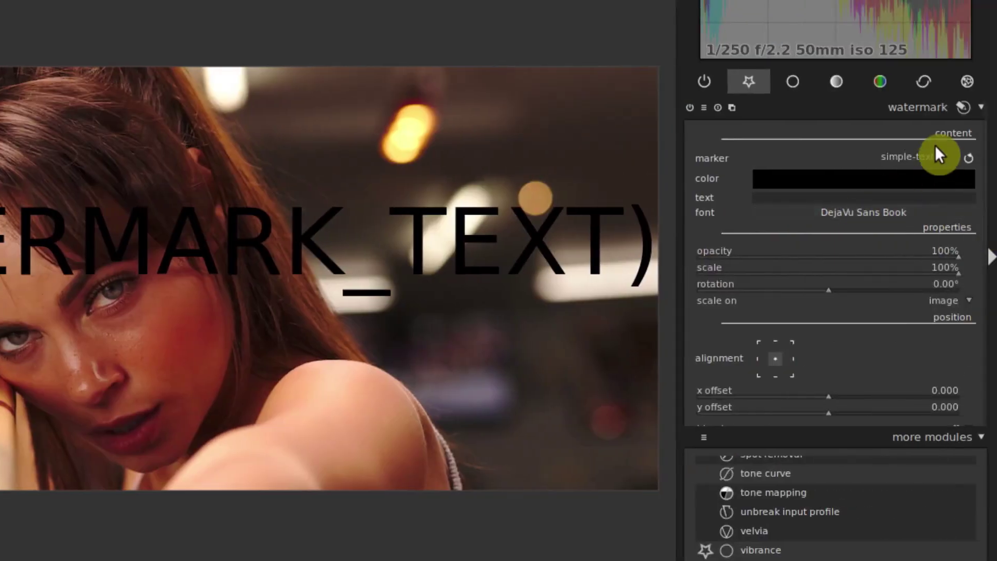
{"action": "left_click", "coordinate": [928, 156]}
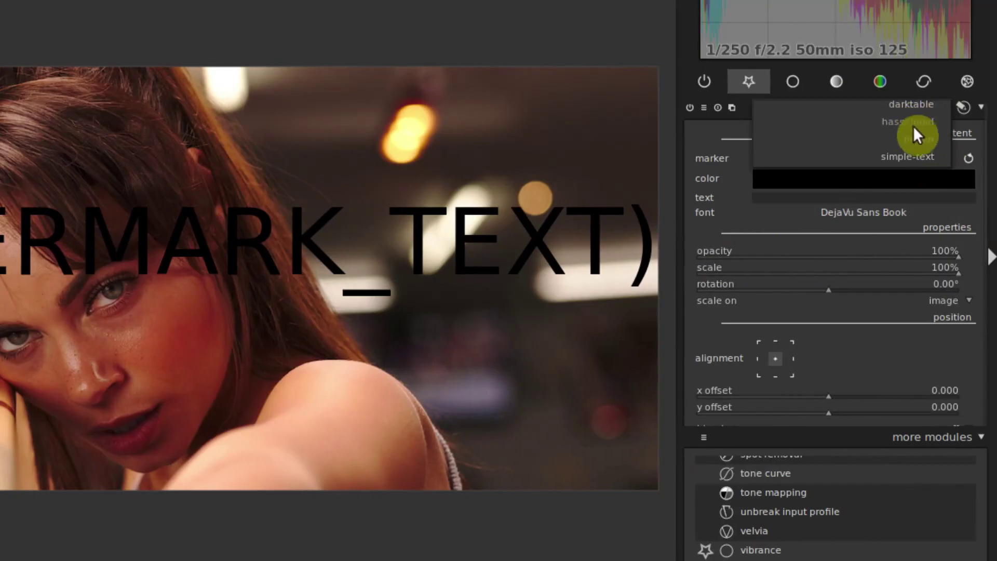
{"action": "left_click", "coordinate": [916, 166]}
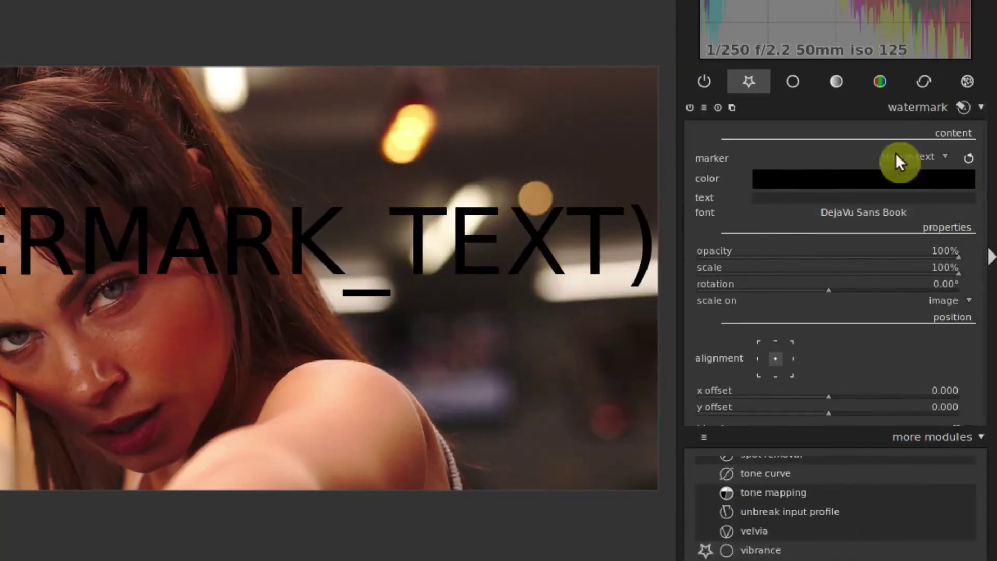
Step: Change the watermark text to 'Tj Photos' and set its colour to white
{"action": "left_click", "coordinate": [805, 201]}
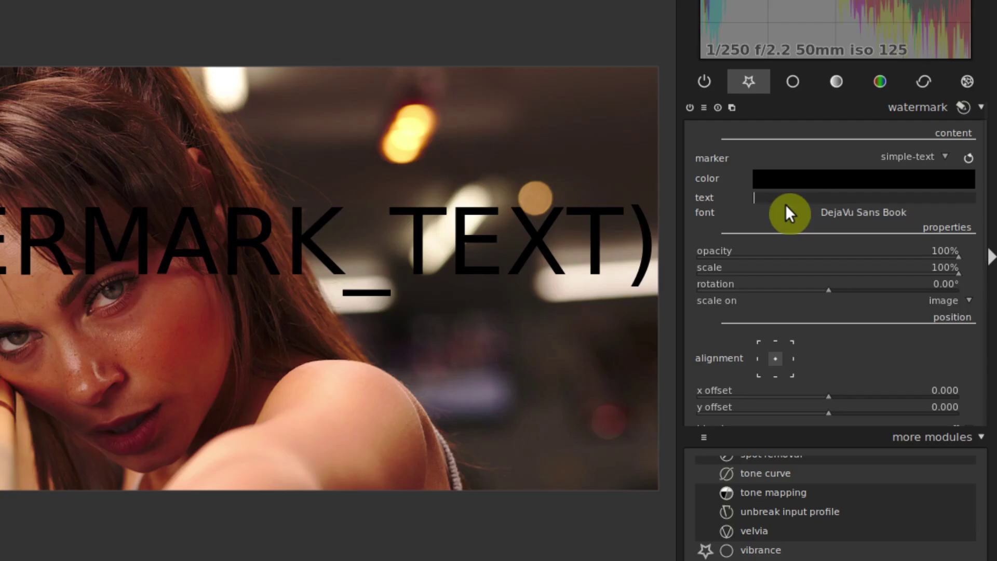
{"action": "type", "text": "Tj P"}
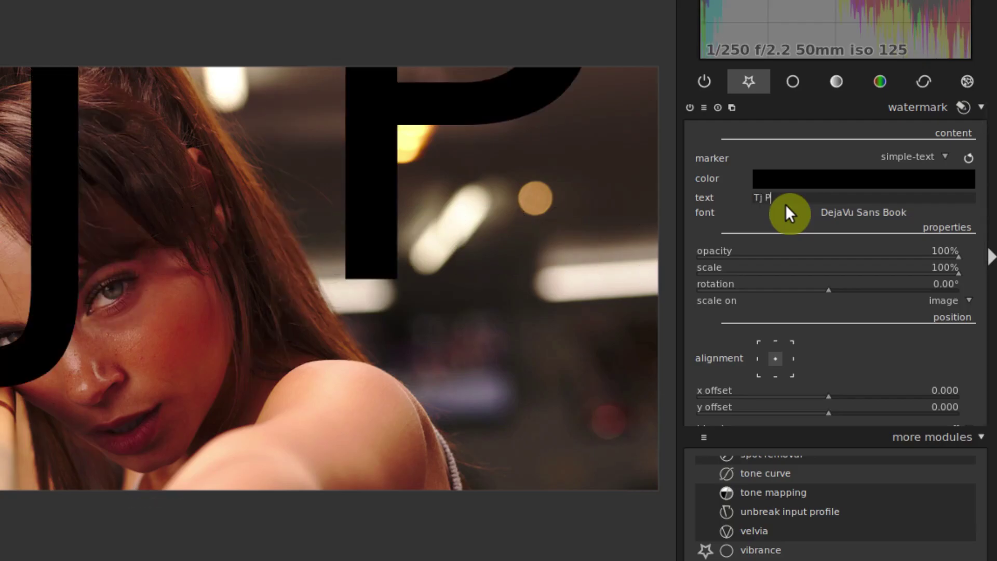
{"action": "type", "text": "hotos"}
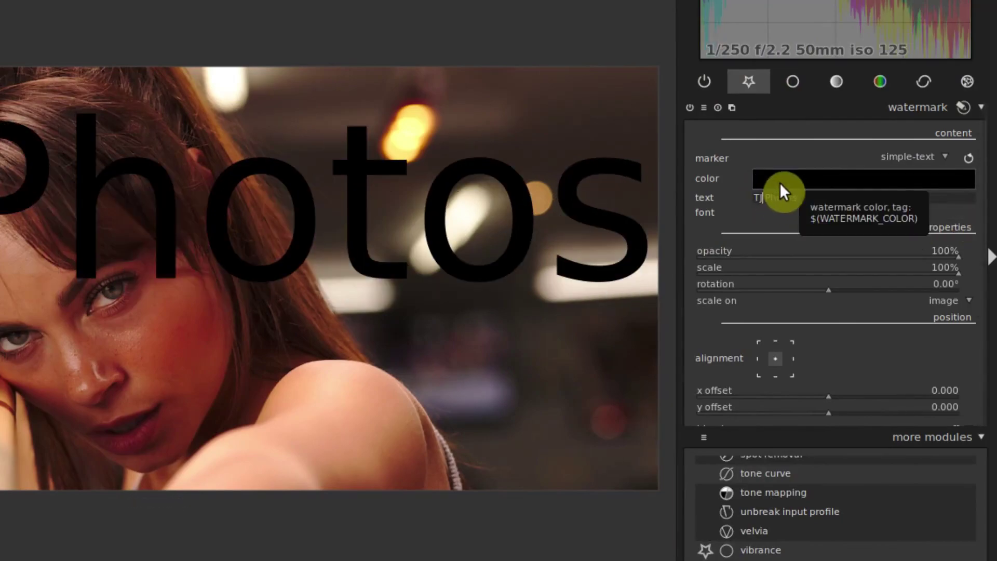
{"action": "left_click", "coordinate": [781, 181]}
{"action": "left_click", "coordinate": [348, 345]}
{"action": "left_click", "coordinate": [336, 445]}
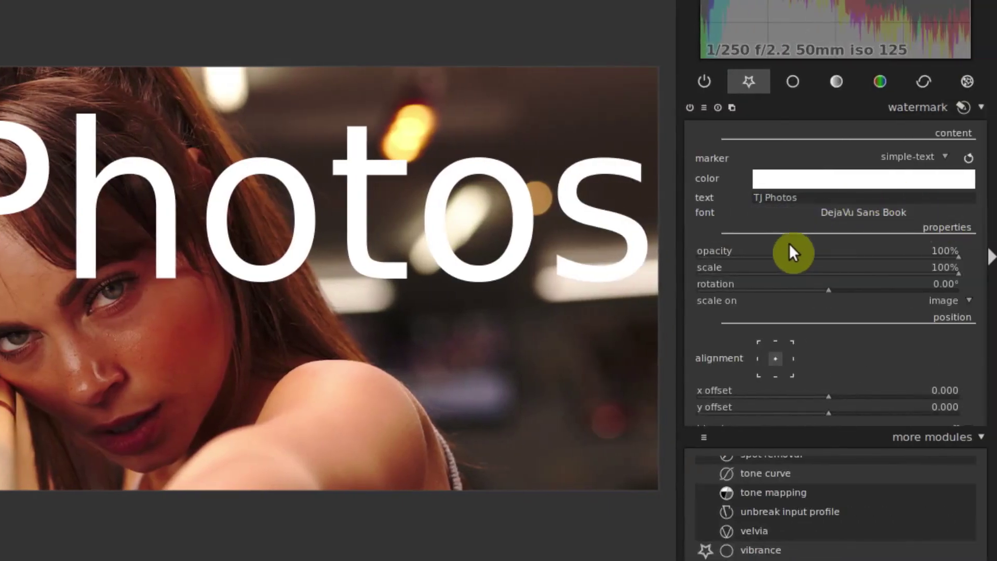
Step: Make the watermark 11% opacity at 65% scale, rotated -14.27°
{"action": "left_click_drag", "start_coordinate": [955, 255], "coordinate": [728, 255]}
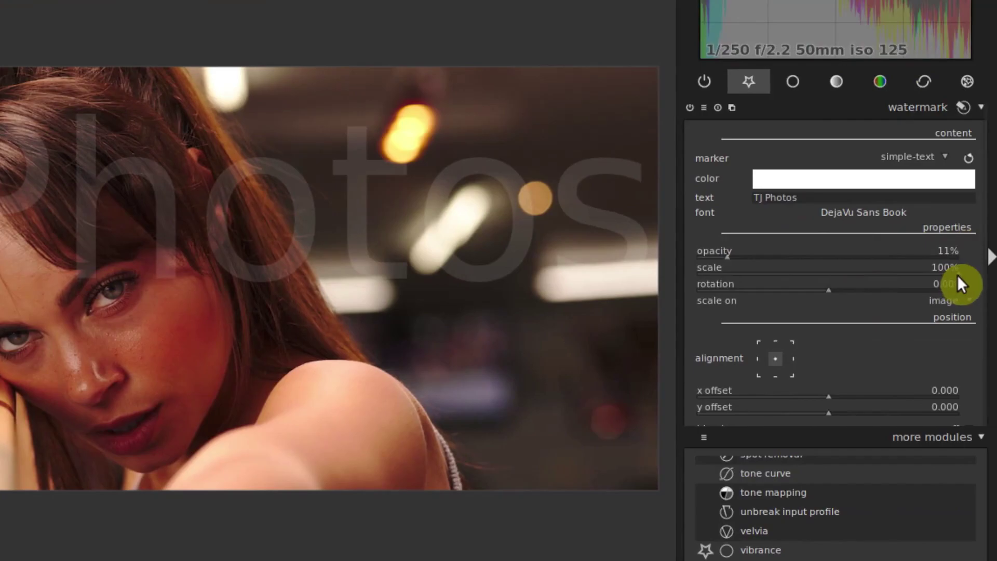
{"action": "left_click_drag", "start_coordinate": [954, 273], "coordinate": [862, 274]}
{"action": "key", "text": "w"}
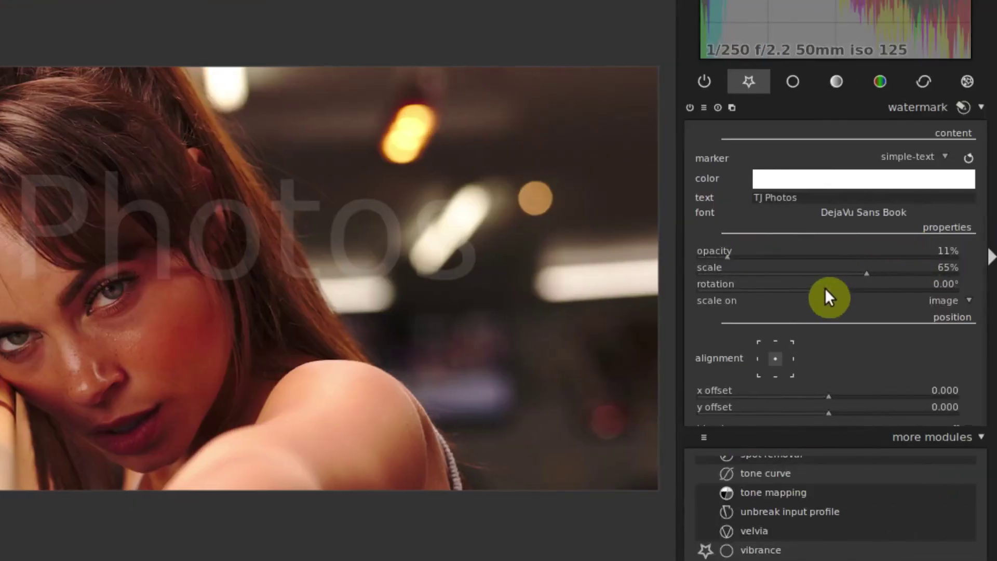
{"action": "left_click_drag", "start_coordinate": [826, 288], "coordinate": [311, 255]}
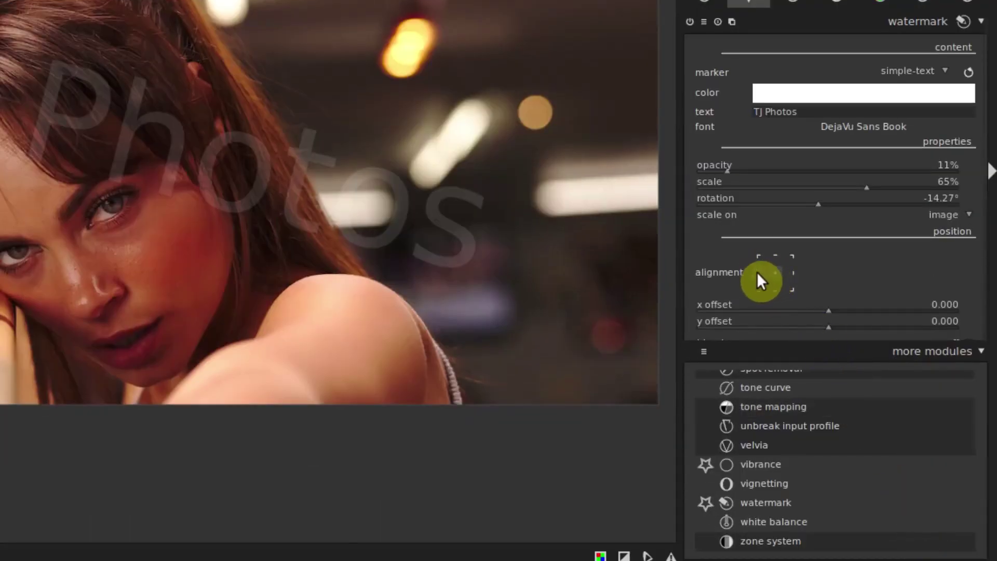
Step: Try several alignments, keep it centred, and shift it to x offset 0.048
{"action": "left_click", "coordinate": [794, 273]}
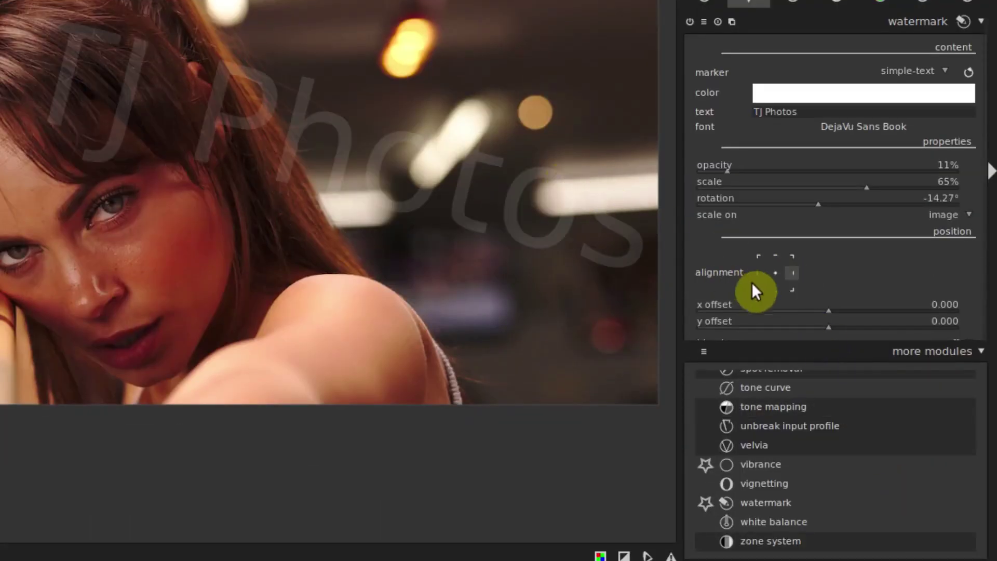
{"action": "left_click", "coordinate": [794, 289]}
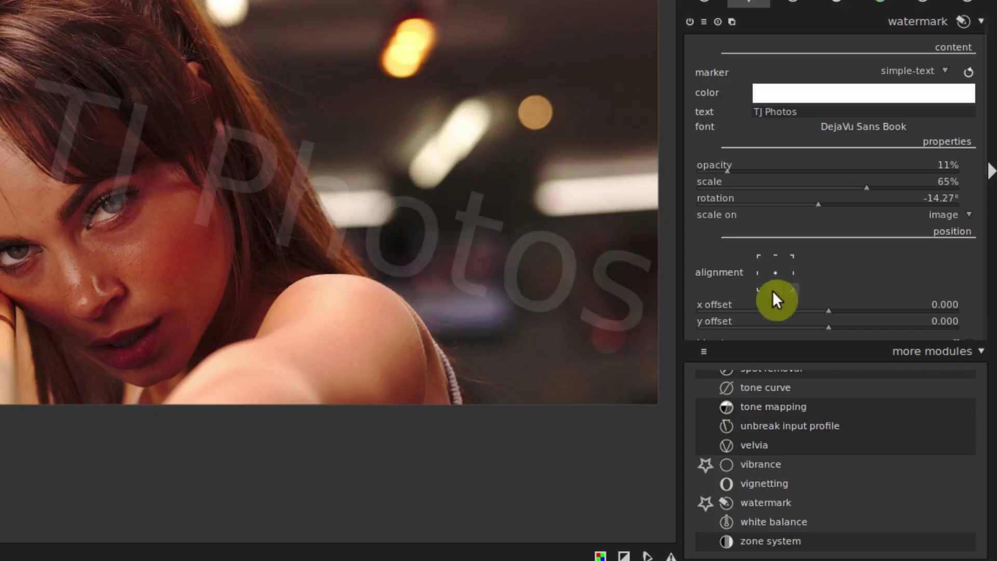
{"action": "left_click", "coordinate": [774, 291]}
{"action": "left_click", "coordinate": [775, 272]}
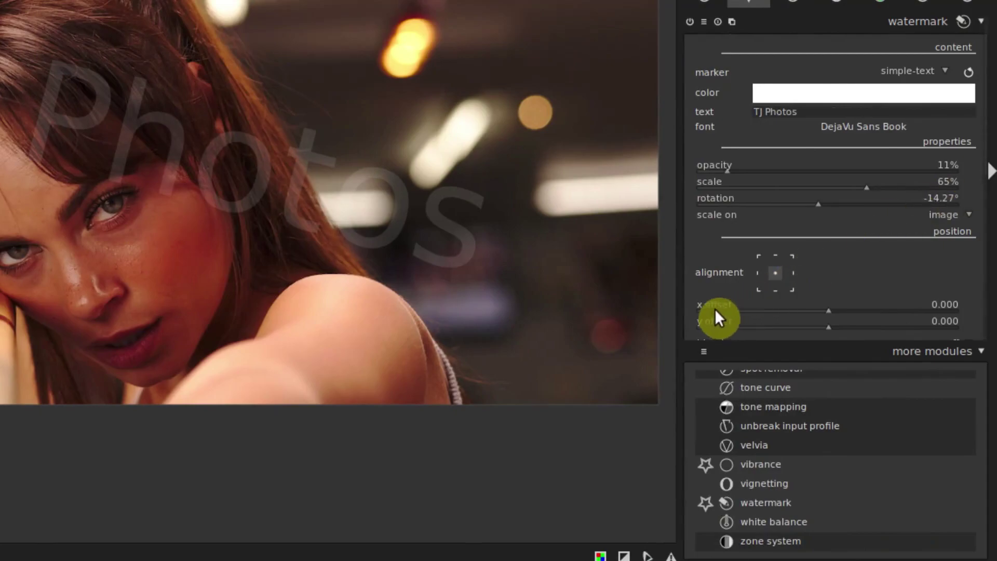
{"action": "left_click", "coordinate": [970, 353]}
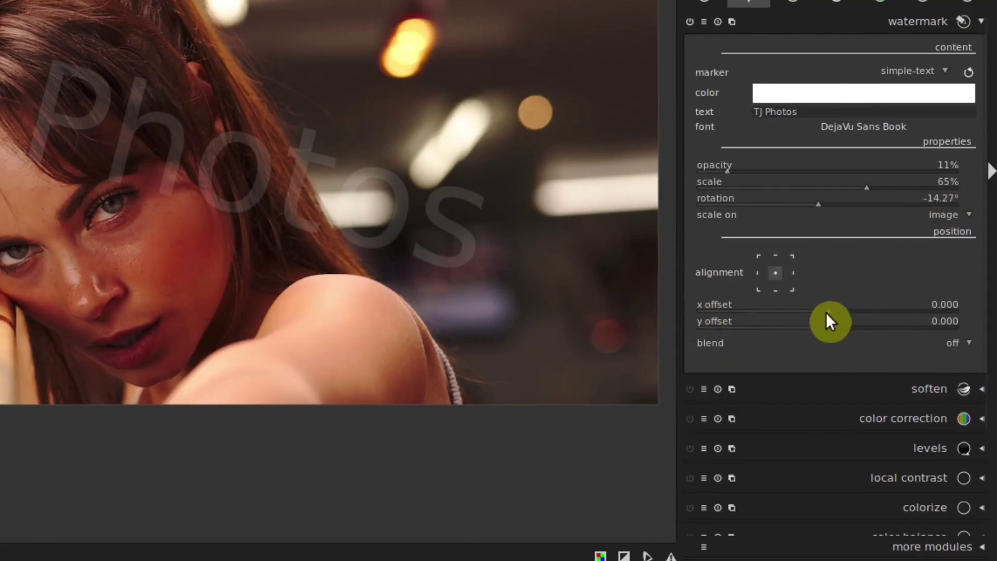
{"action": "left_click_drag", "start_coordinate": [828, 311], "coordinate": [868, 322]}
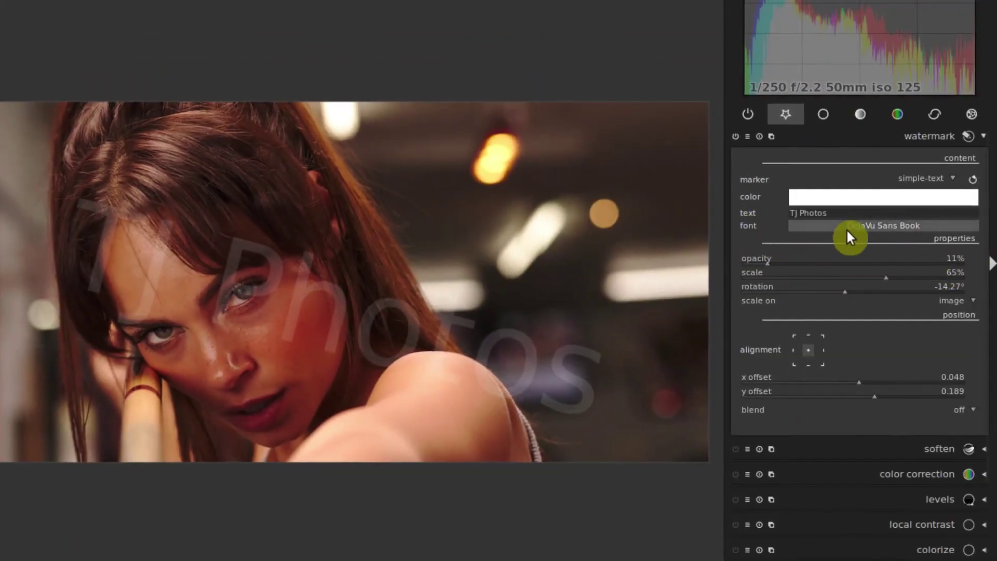
Step: Change the watermark font from DejaVu Sans Book to FreeSerif Italic
{"action": "left_click", "coordinate": [845, 228]}
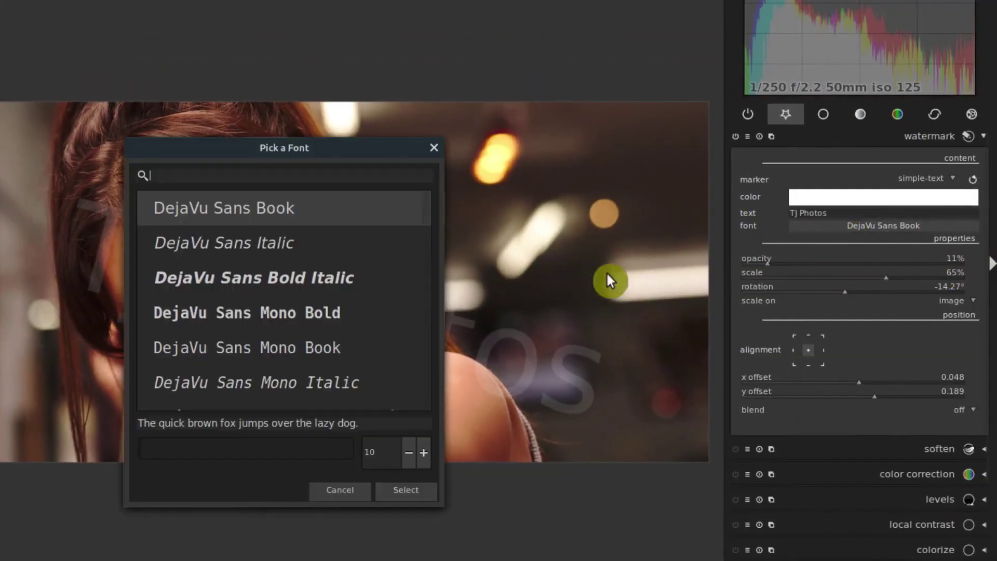
{"action": "scroll", "coordinate": [275, 291], "scroll_direction": "down", "scroll_amount": 10}
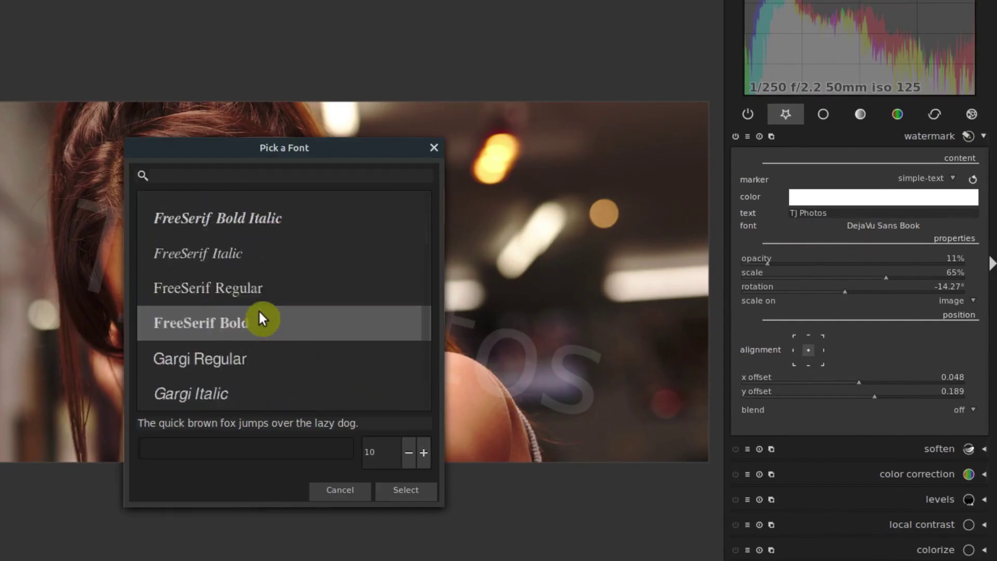
{"action": "scroll", "coordinate": [214, 270], "scroll_direction": "down", "scroll_amount": 2}
{"action": "scroll", "coordinate": [214, 270], "scroll_direction": "up", "scroll_amount": 3}
{"action": "left_click", "coordinate": [191, 254]}
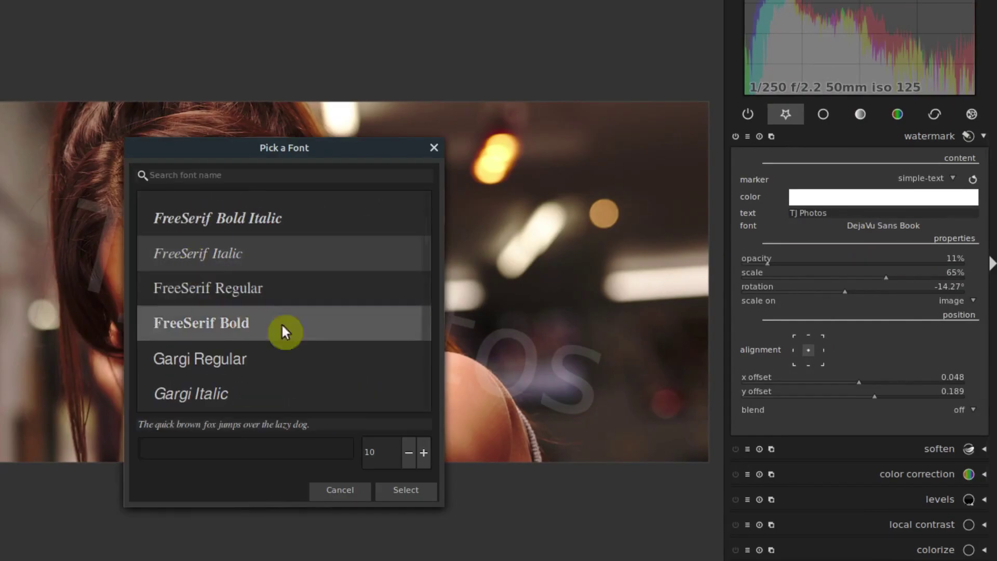
{"action": "left_click", "coordinate": [404, 490]}
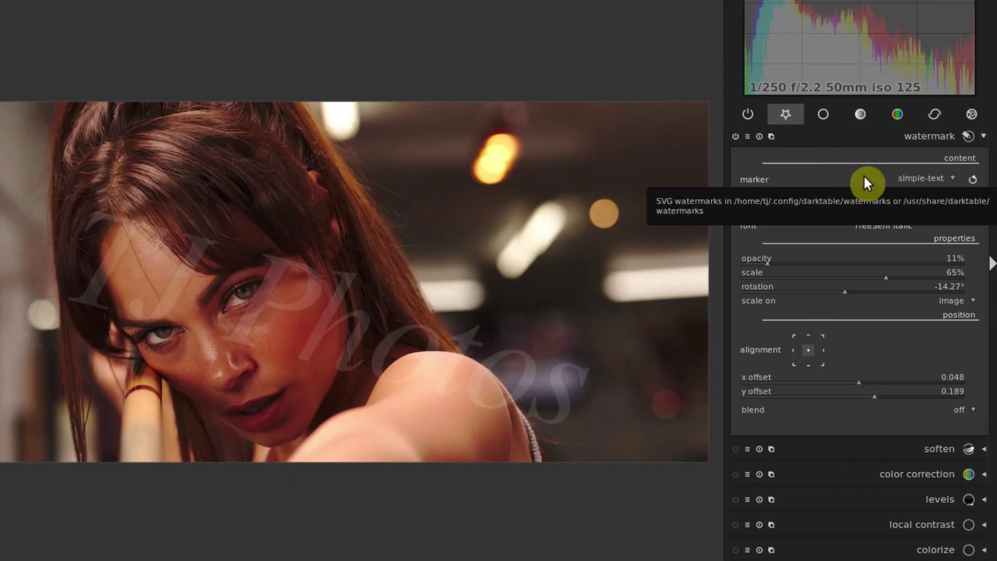
Step: Keep the simple-text marker, minimize darktable, and reposition the Pictures folder window showing tjfree.png
{"action": "left_click", "coordinate": [918, 179]}
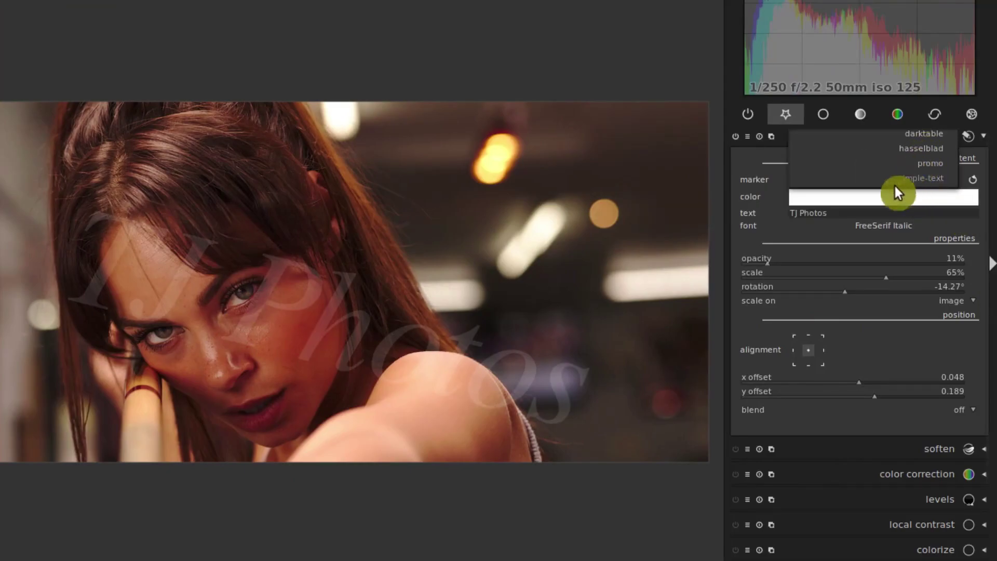
{"action": "left_click", "coordinate": [753, 165]}
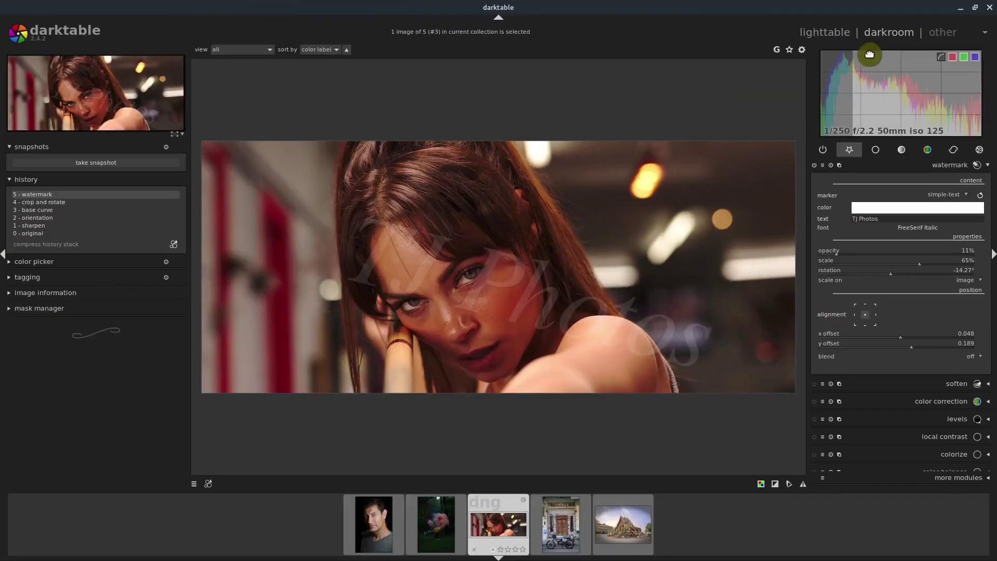
{"action": "left_click", "coordinate": [962, 10]}
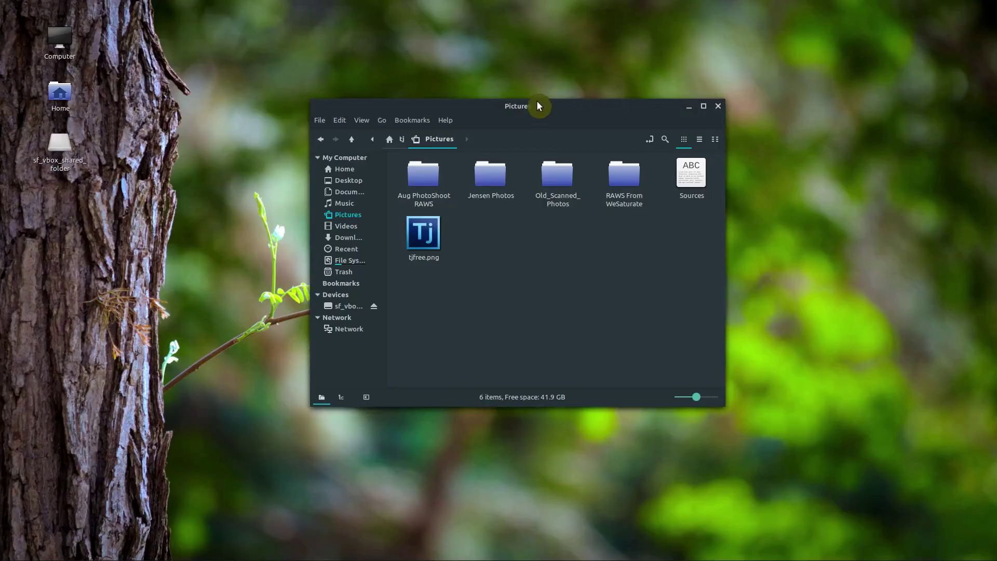
{"action": "left_click_drag", "start_coordinate": [540, 103], "coordinate": [557, 41]}
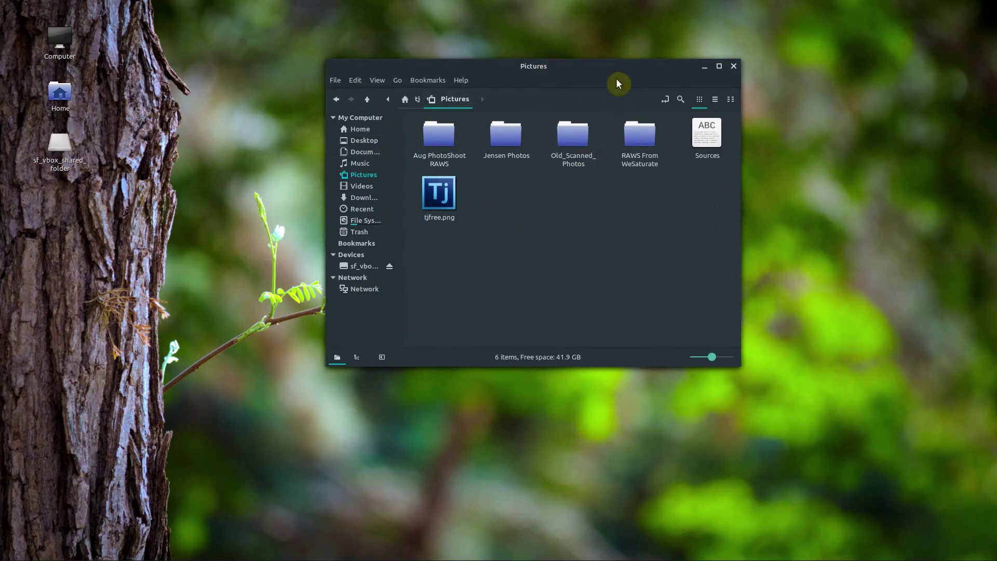
Step: Minimize the Pictures window and bring Inkscape with the Tj logo back into view
{"action": "left_click", "coordinate": [705, 67]}
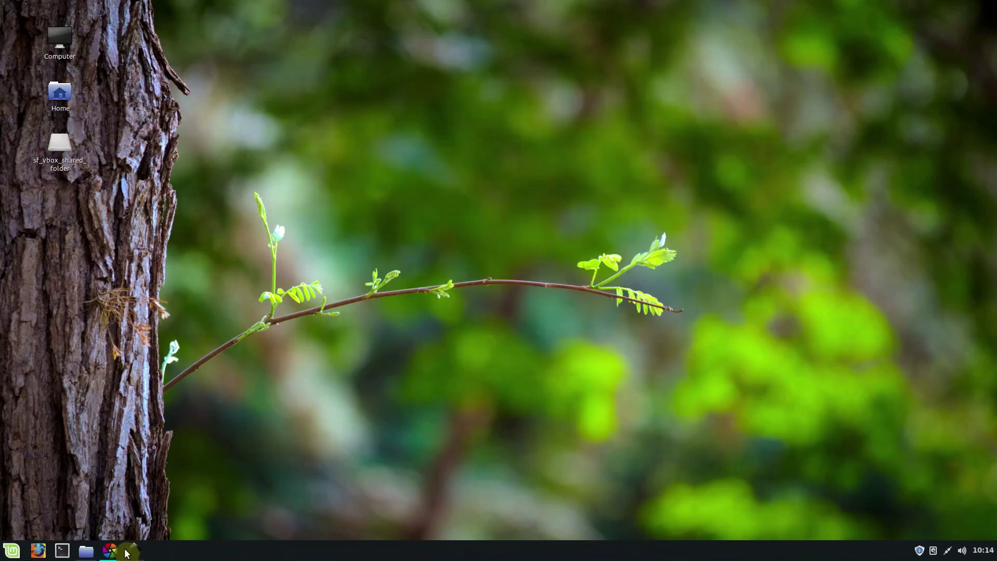
{"action": "left_click", "coordinate": [129, 552]}
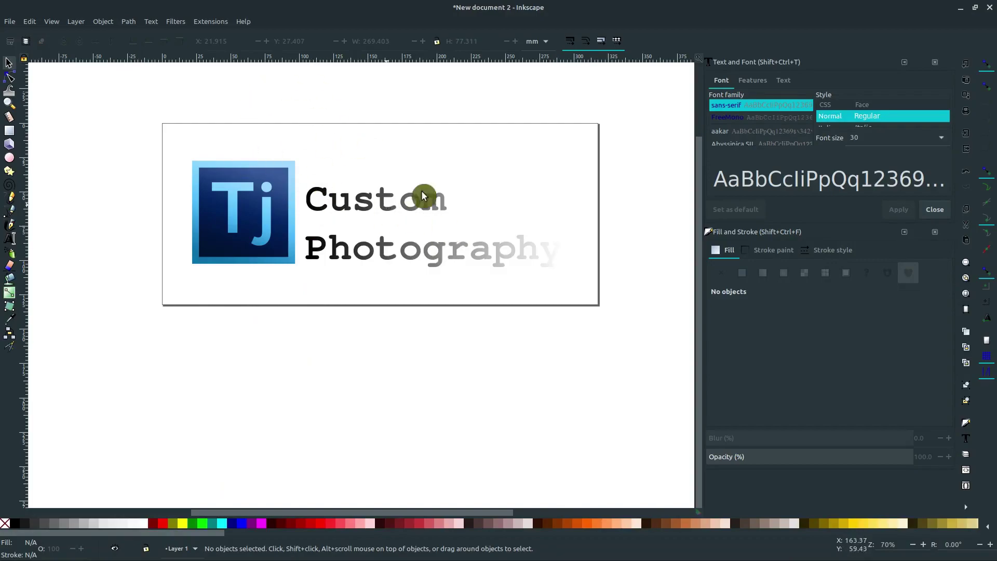
{"action": "left_click", "coordinate": [253, 206]}
{"action": "left_click", "coordinate": [306, 276]}
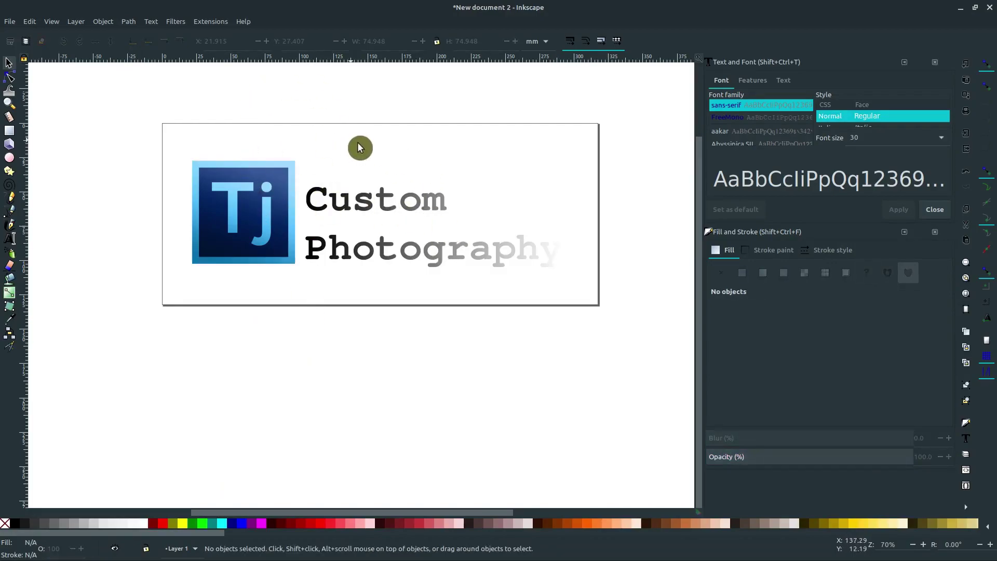
Step: Draw a dark gray rectangle covering the page and lower it behind the logo
{"action": "left_click", "coordinate": [9, 131]}
{"action": "left_click_drag", "start_coordinate": [116, 88], "coordinate": [656, 356]}
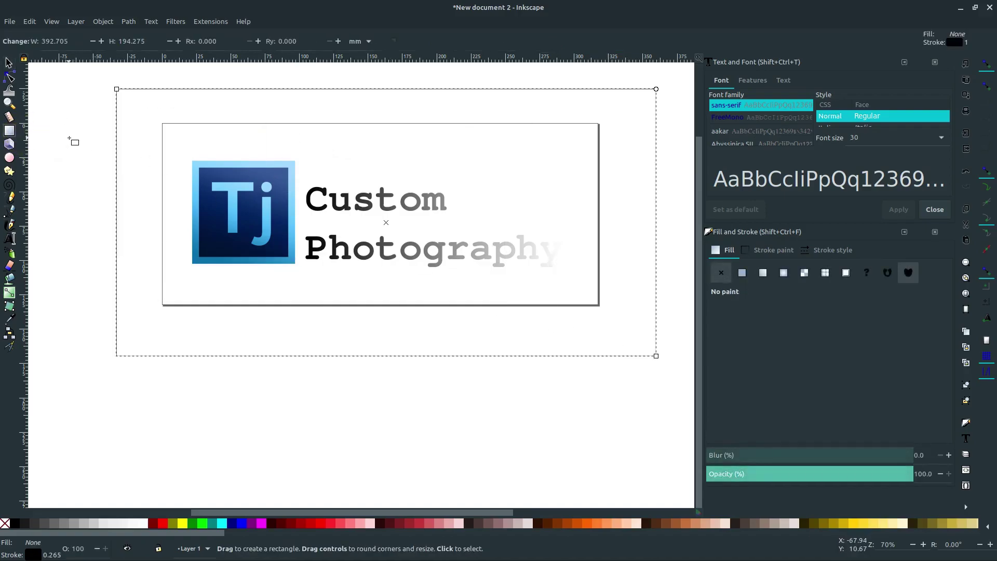
{"action": "left_click_drag", "start_coordinate": [97, 91], "coordinate": [699, 396]}
{"action": "left_click", "coordinate": [24, 524]}
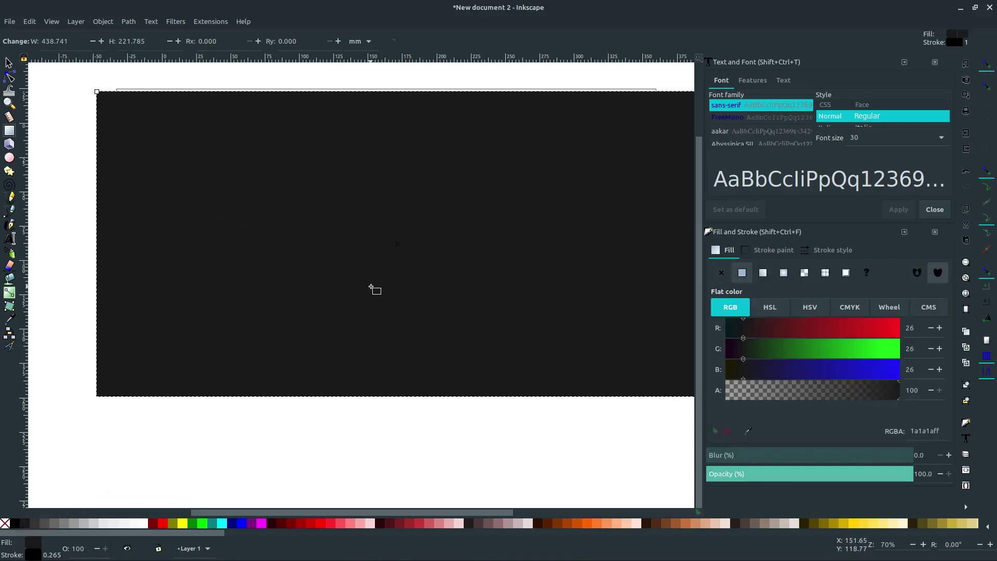
{"action": "key", "text": "Page_Down"}
{"action": "key", "text": "Page_Down"}
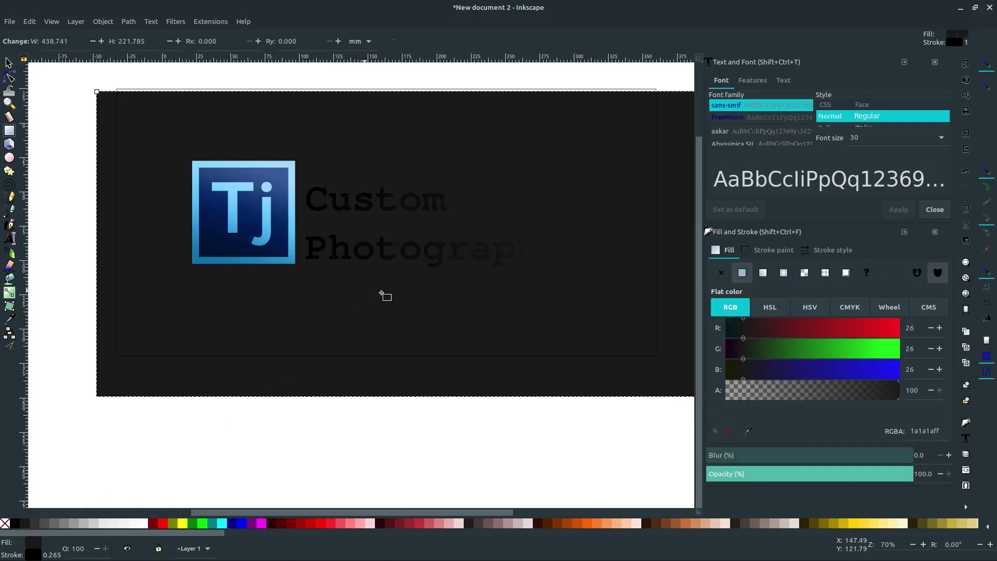
Step: Try red, pink, maroon, blue and crimson backdrop fills, ending on dark brown
{"action": "left_click", "coordinate": [307, 523]}
{"action": "left_click", "coordinate": [326, 523]}
{"action": "left_click", "coordinate": [340, 523]}
{"action": "left_click", "coordinate": [271, 522]}
{"action": "left_click", "coordinate": [242, 523]}
{"action": "left_click", "coordinate": [164, 523]}
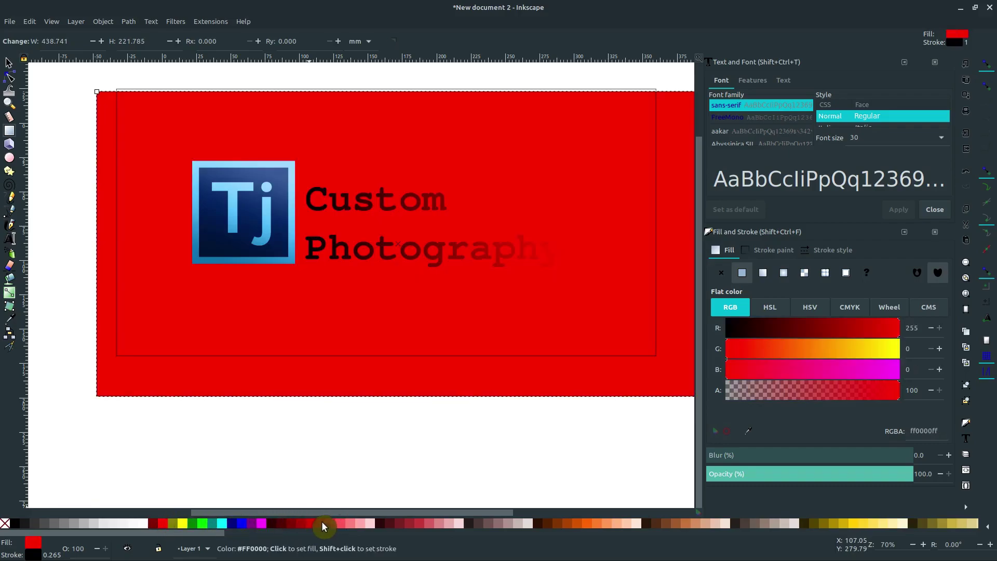
{"action": "left_click", "coordinate": [340, 523]}
{"action": "left_click", "coordinate": [416, 523]}
{"action": "left_click", "coordinate": [449, 523]}
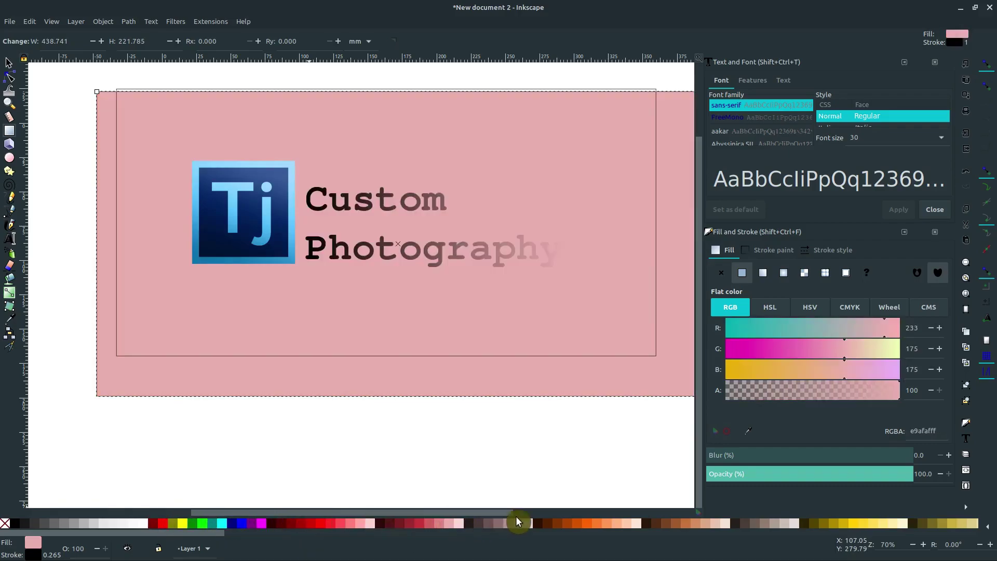
{"action": "left_click", "coordinate": [542, 523]}
{"action": "left_click_drag", "start_coordinate": [542, 523], "coordinate": [394, 416]}
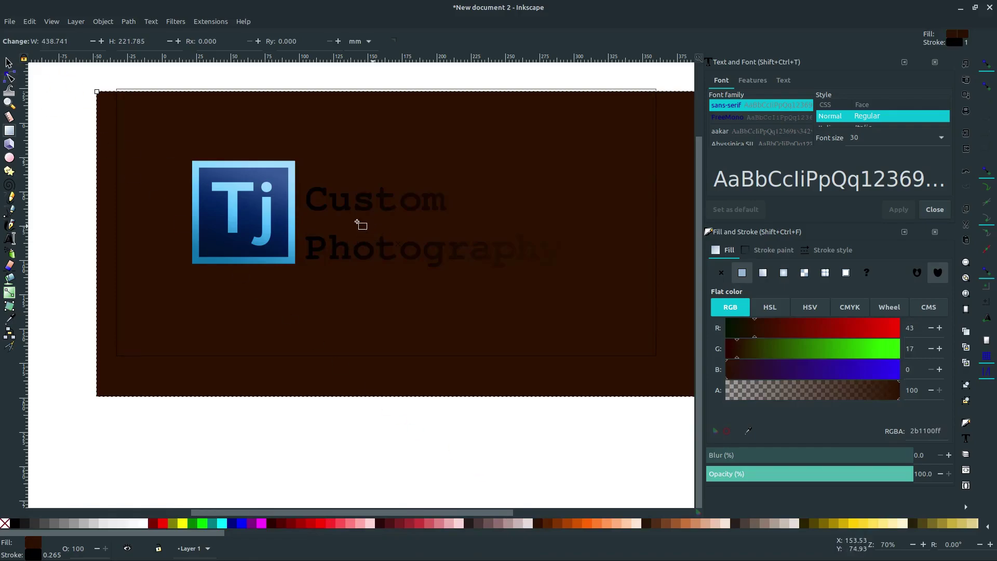
Step: Select the coloured backdrop rectangle and delete it
{"action": "left_click", "coordinate": [9, 63]}
{"action": "left_click", "coordinate": [156, 355]}
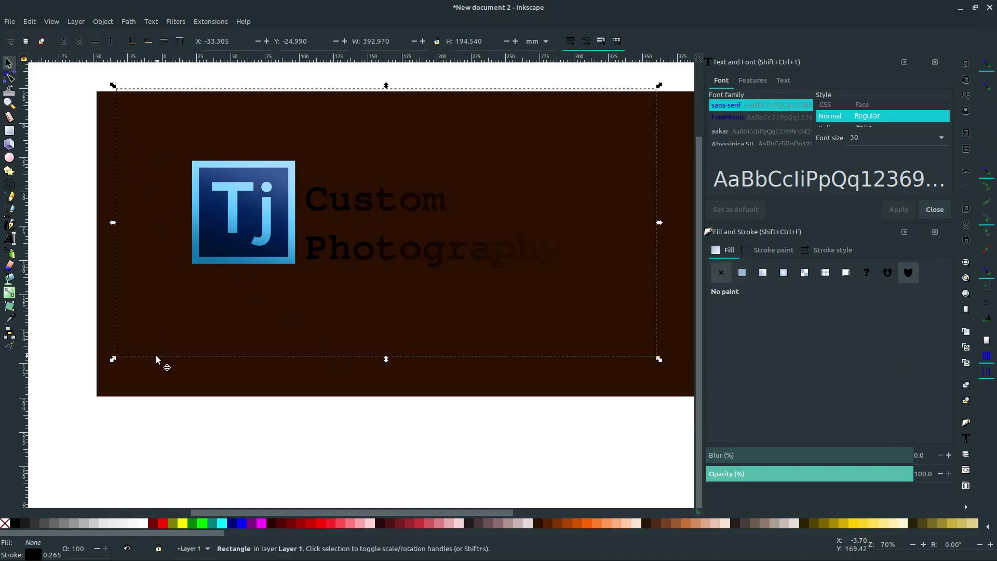
{"action": "key", "text": "Delete"}
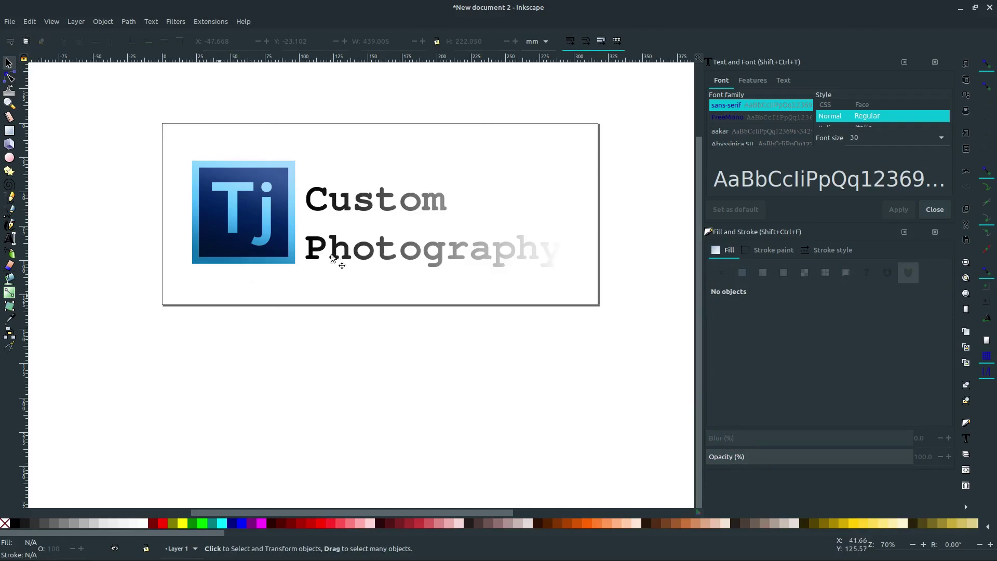
Step: Use File > Save on the logo document, proposing drawing.svg in the home folder
{"action": "left_click", "coordinate": [306, 254]}
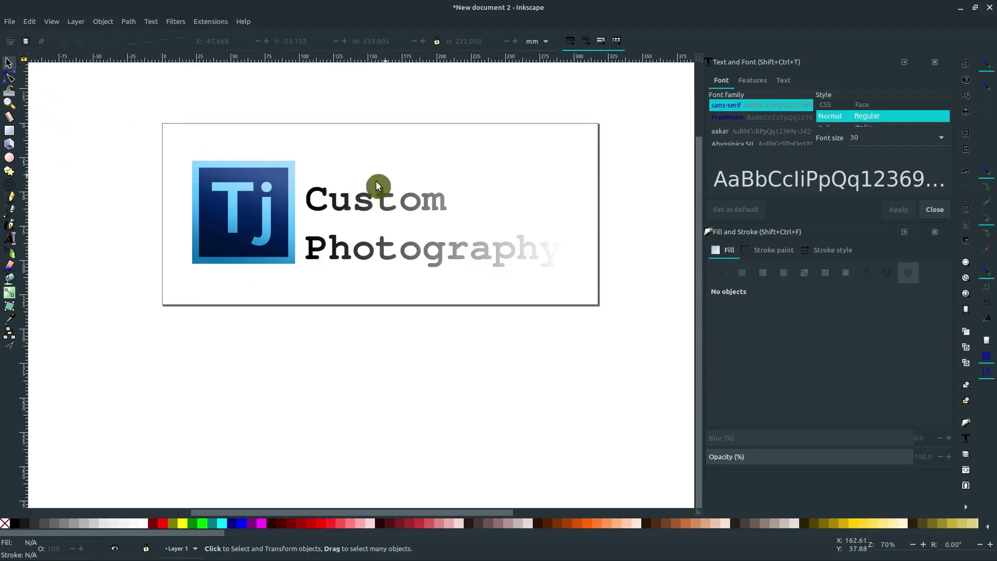
{"action": "left_click", "coordinate": [9, 21]}
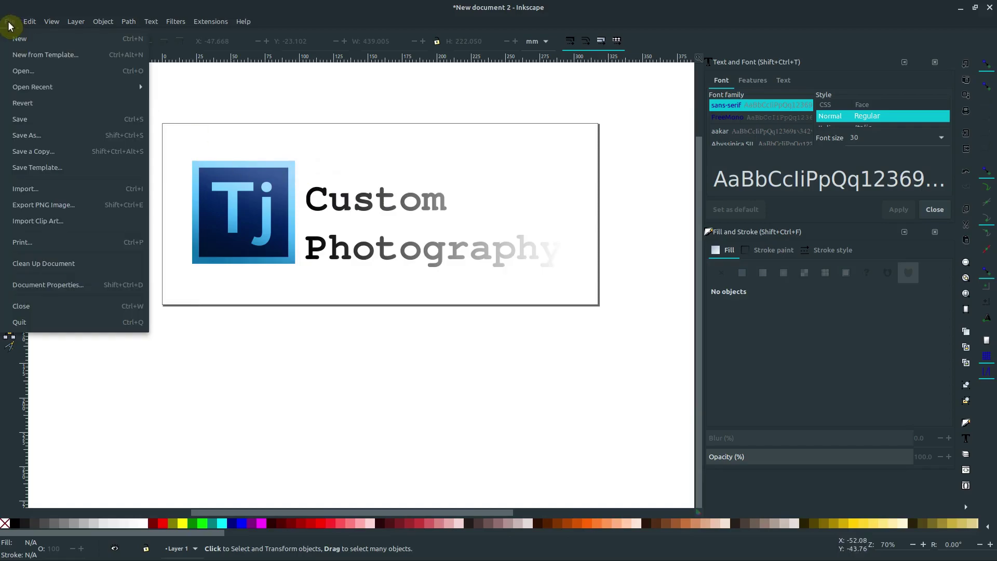
{"action": "left_click", "coordinate": [21, 121]}
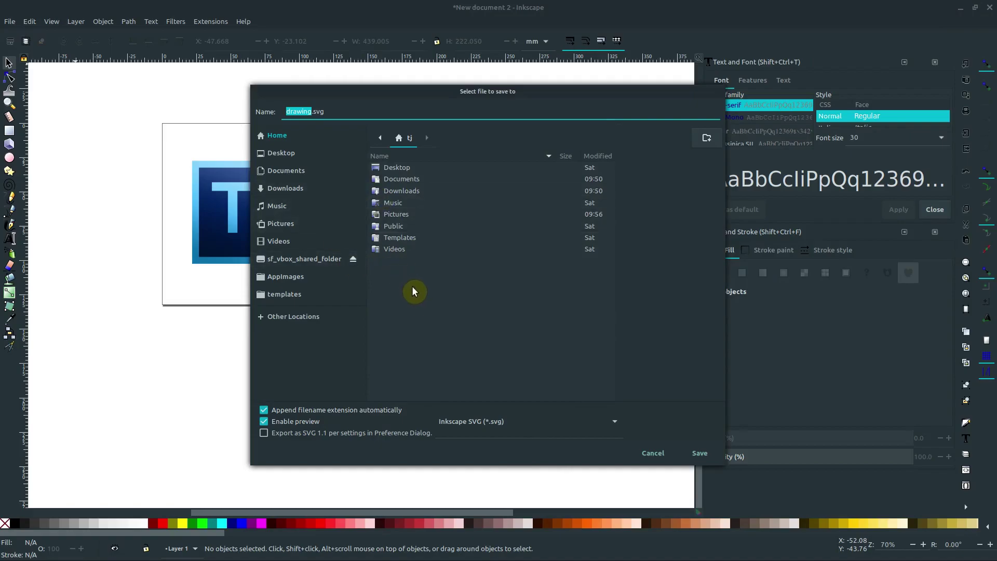
Step: In a new terminal, list the home folder with ls and ls -ah, highlighting .config
{"action": "key", "text": "ctrl+alt+t"}
{"action": "type", "text": "ls"}
{"action": "key", "text": "Return"}
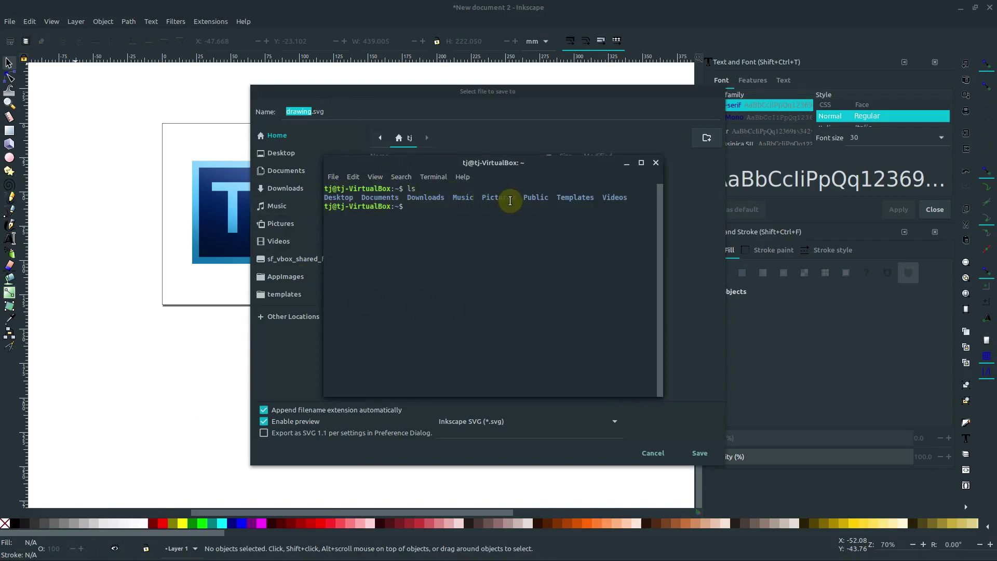
{"action": "type", "text": "ls -"}
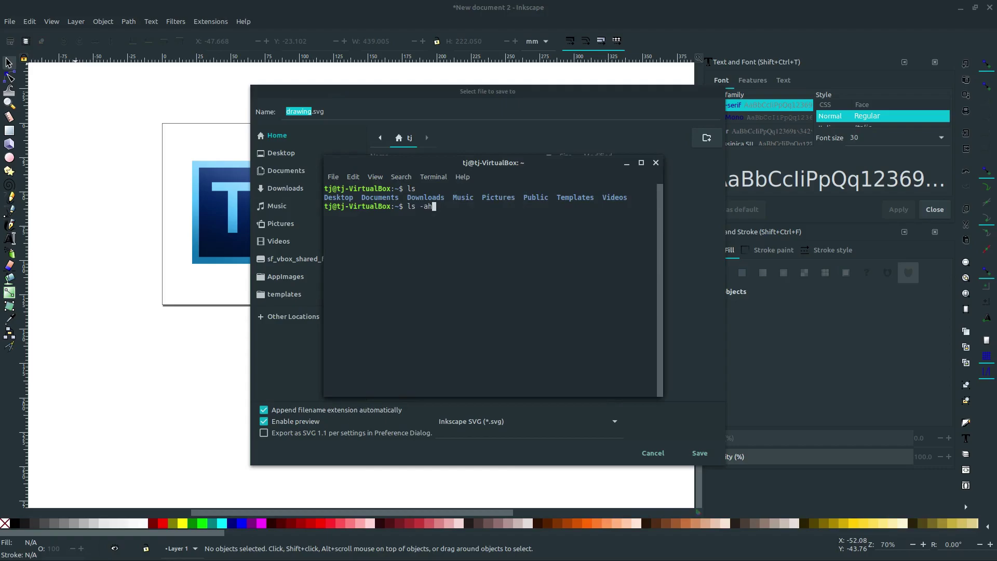
{"action": "type", "text": "ah"}
{"action": "key", "text": "Return"}
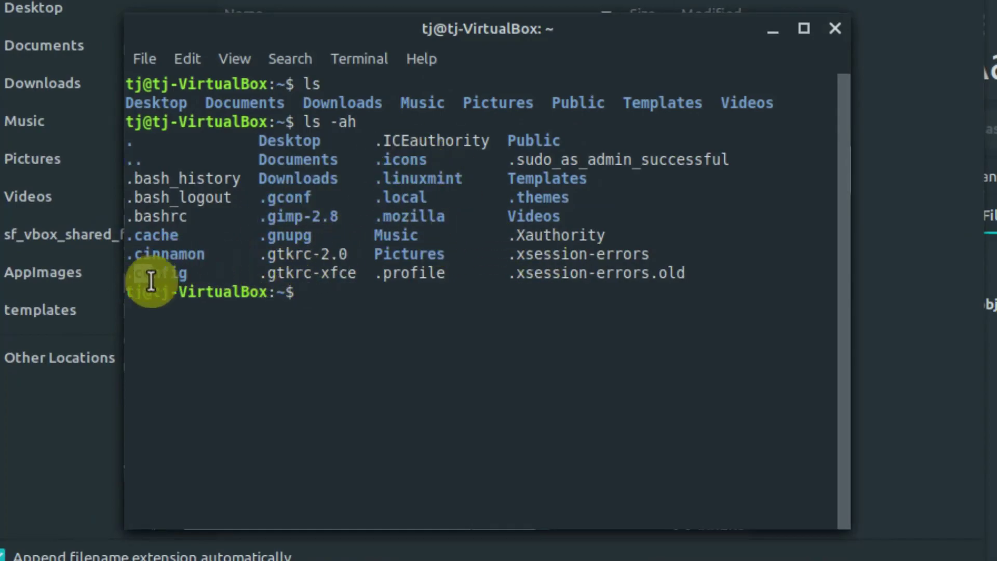
{"action": "left_click_drag", "start_coordinate": [135, 272], "coordinate": [196, 273]}
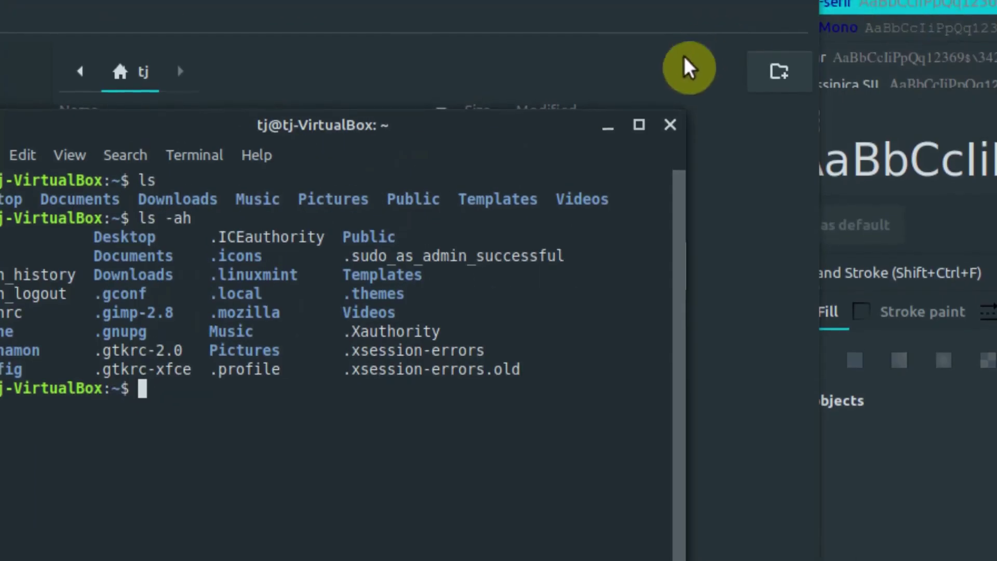
Step: Close the terminal and turn on hidden files in Inkscape's save dialog
{"action": "left_click", "coordinate": [831, 29]}
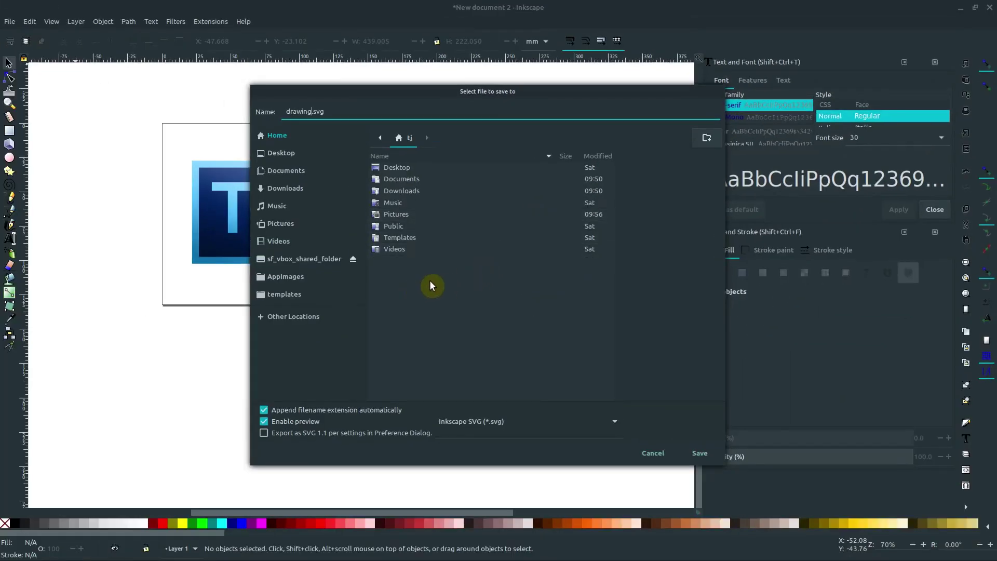
{"action": "right_click", "coordinate": [178, 379]}
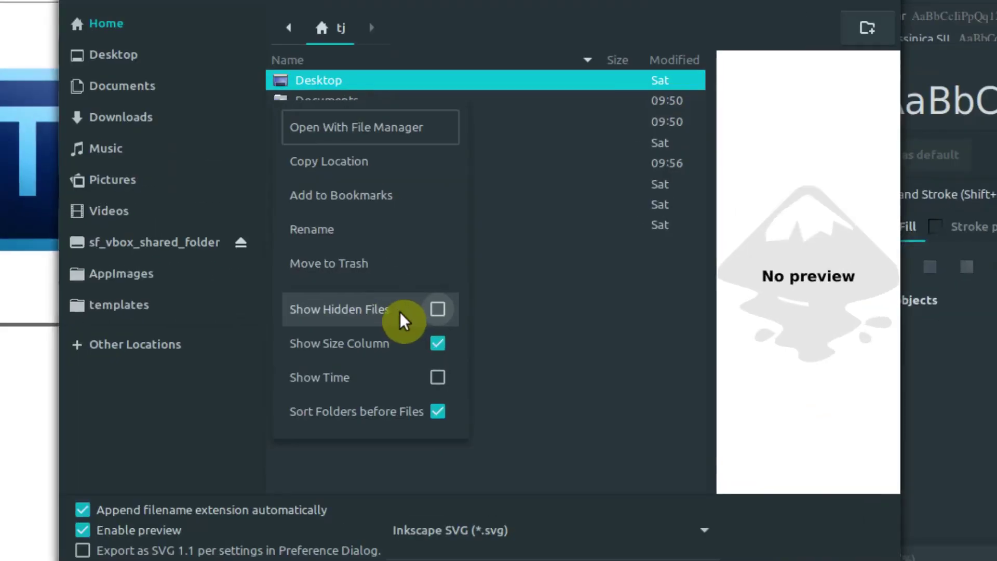
{"action": "left_click", "coordinate": [440, 312]}
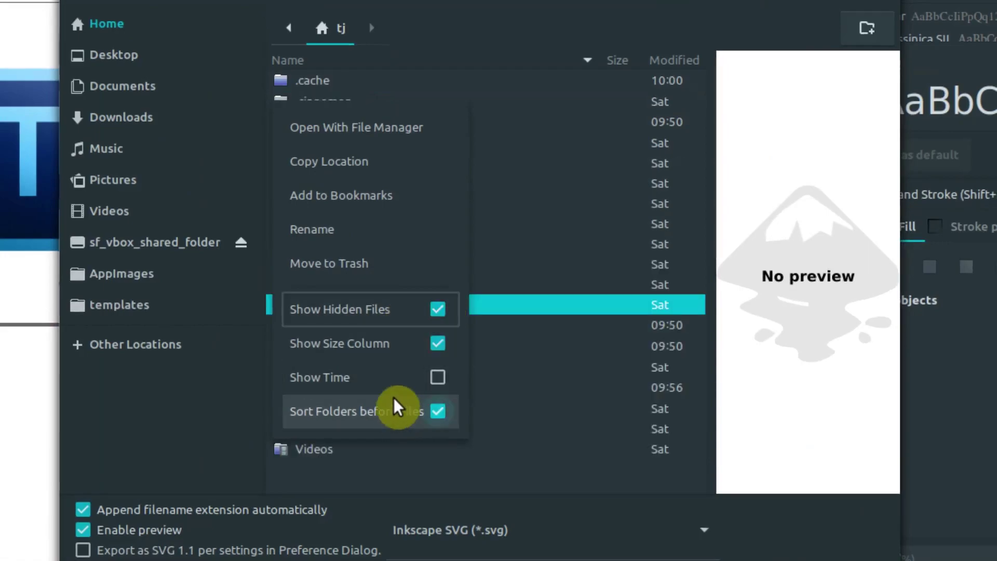
{"action": "left_click", "coordinate": [311, 488]}
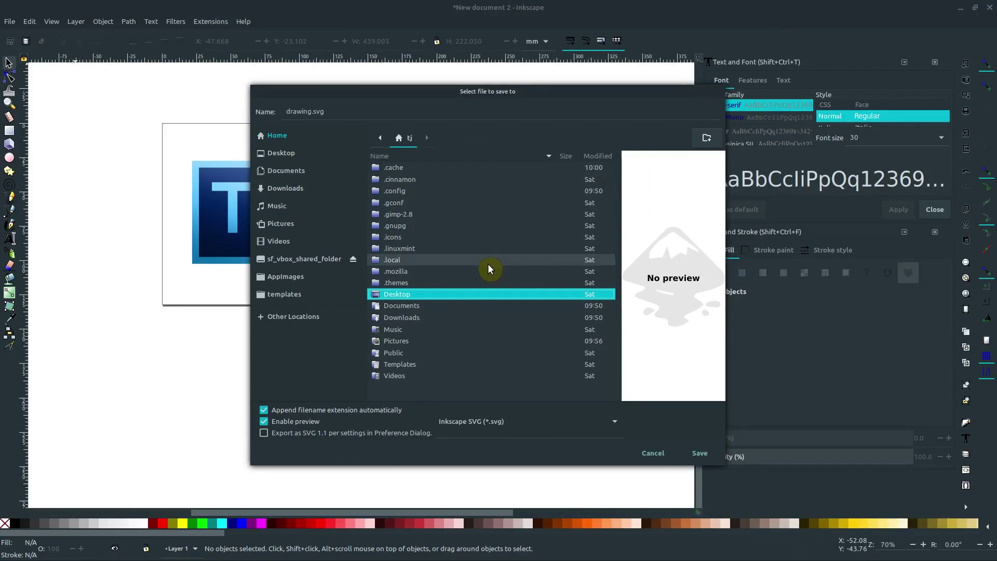
Step: Navigate the save dialog into the empty .config/darktable folder
{"action": "double_click", "coordinate": [397, 191]}
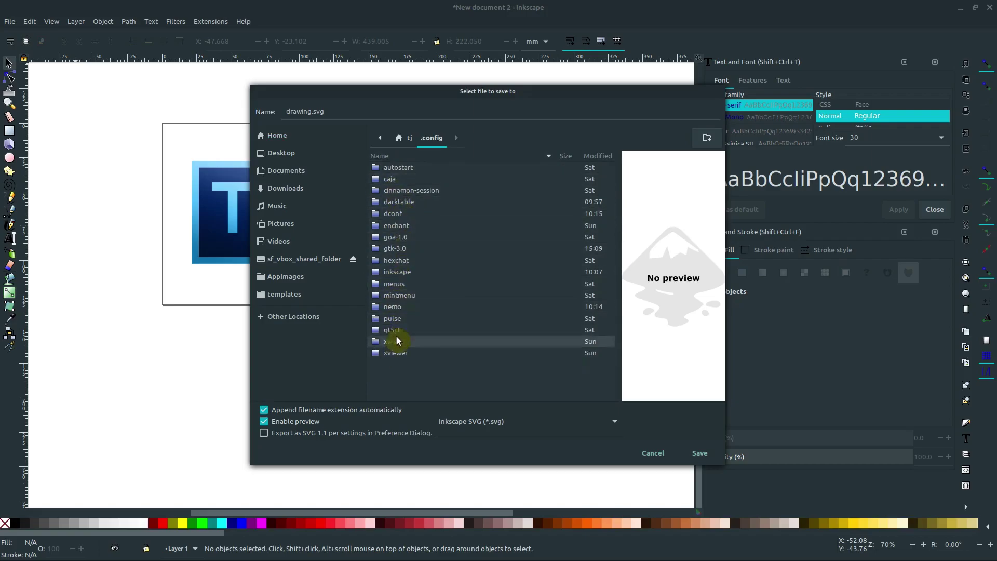
{"action": "double_click", "coordinate": [393, 204]}
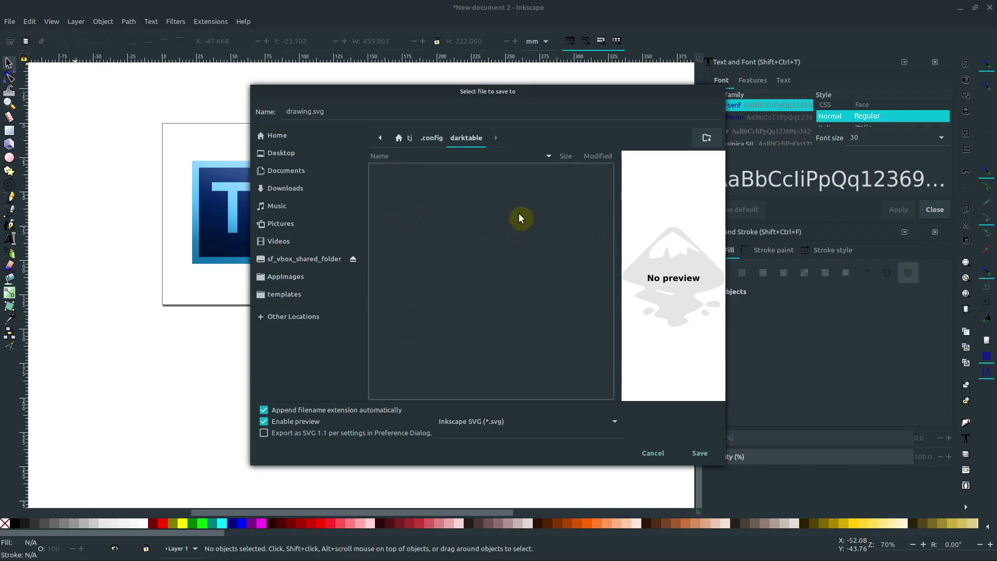
{"action": "right_click", "coordinate": [457, 236]}
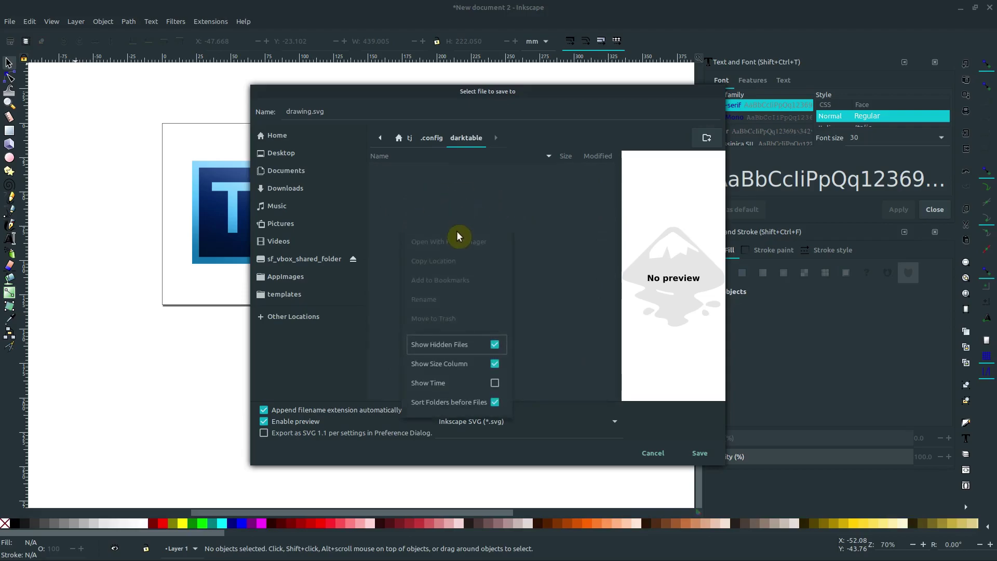
{"action": "left_click", "coordinate": [408, 198]}
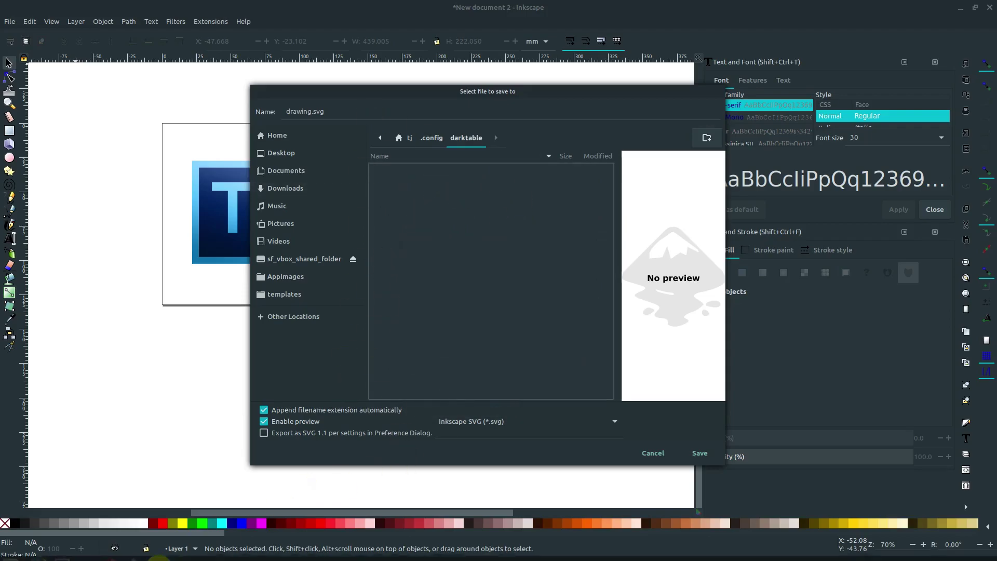
Step: Open the Nemo file manager, cancel Inkscape's pending Save dialog and minimize Inkscape
{"action": "left_click", "coordinate": [85, 553]}
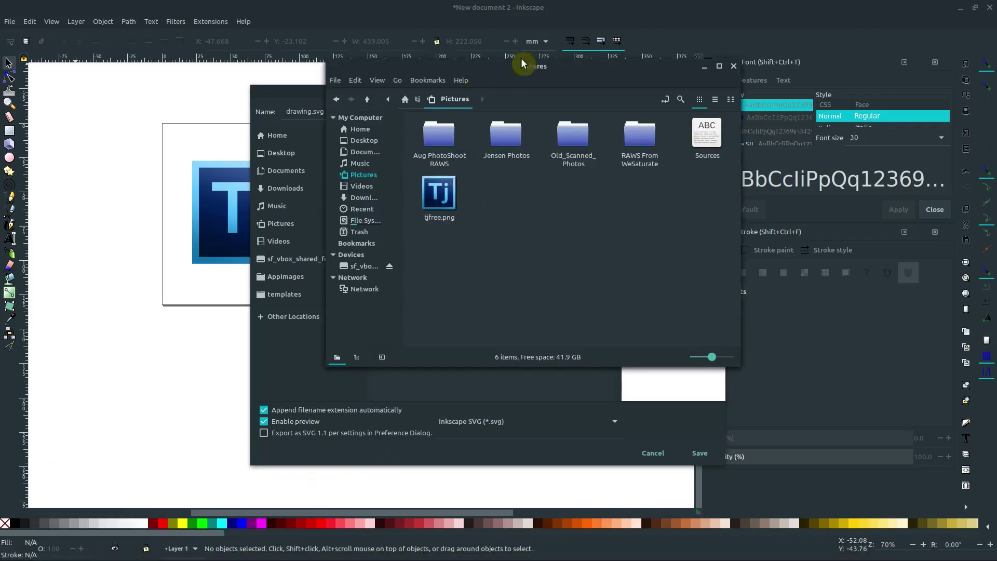
{"action": "left_click_drag", "start_coordinate": [521, 67], "coordinate": [524, 71]}
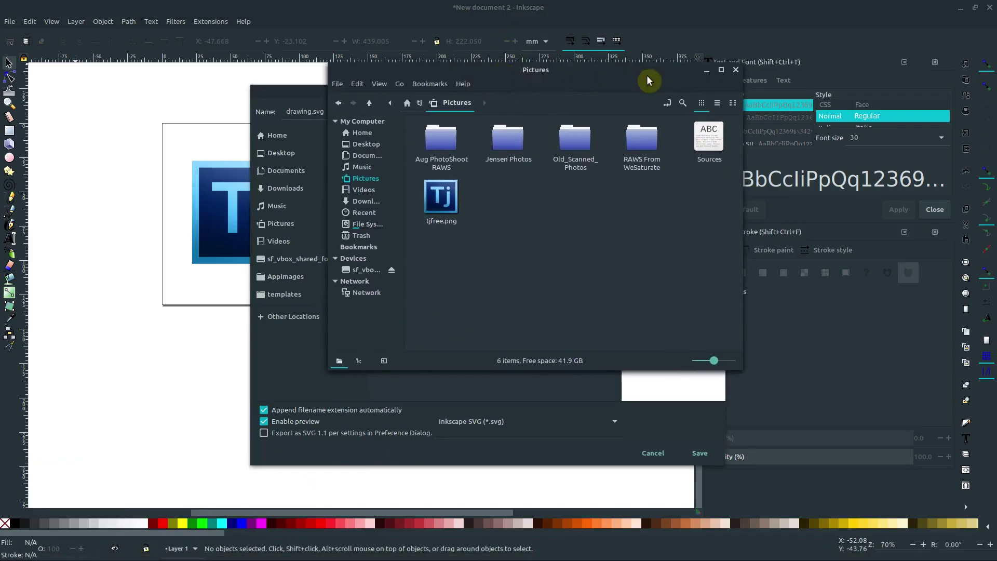
{"action": "left_click", "coordinate": [597, 449]}
{"action": "left_click", "coordinate": [653, 453]}
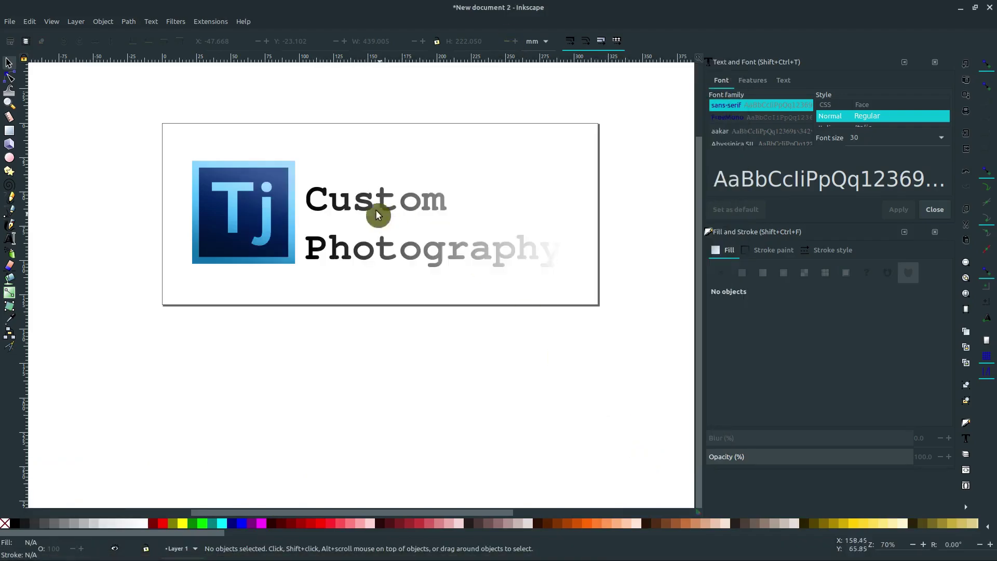
{"action": "left_click", "coordinate": [960, 9]}
{"action": "left_click_drag", "start_coordinate": [537, 69], "coordinate": [525, 63]}
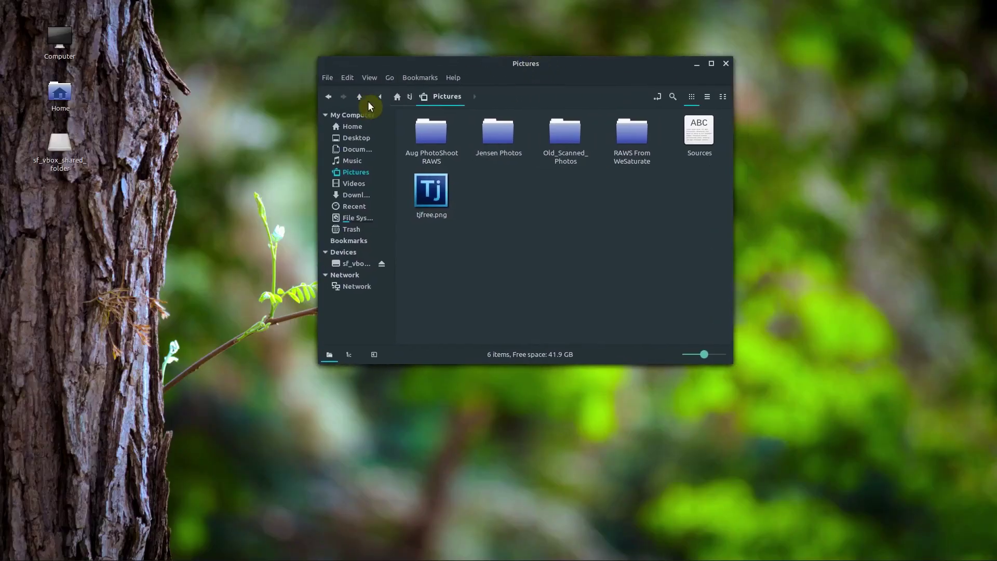
Step: Go to the home folder with hidden files shown and open the .config folder
{"action": "left_click", "coordinate": [352, 130]}
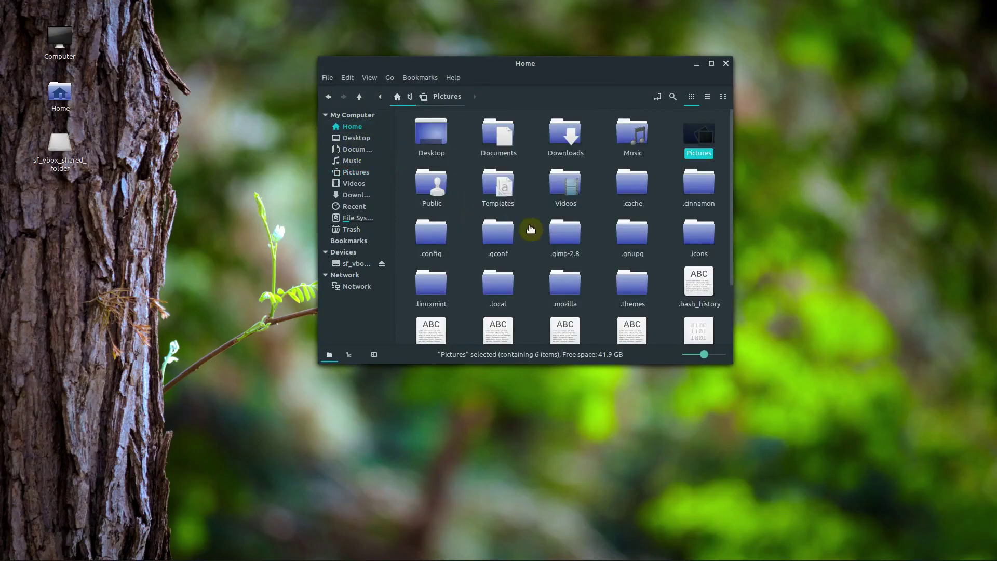
{"action": "right_click", "coordinate": [467, 228]}
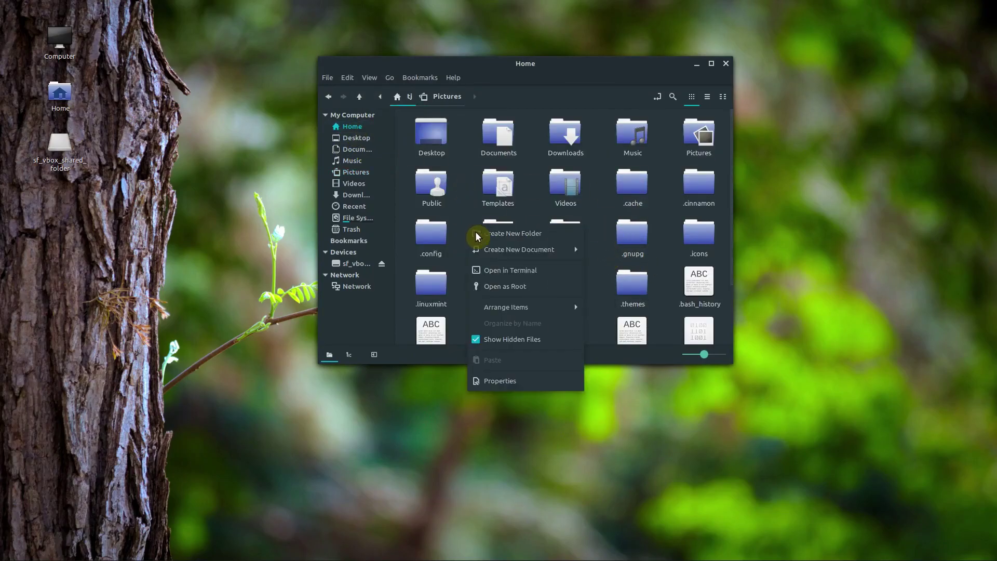
{"action": "left_click", "coordinate": [487, 340]}
{"action": "right_click", "coordinate": [464, 245]}
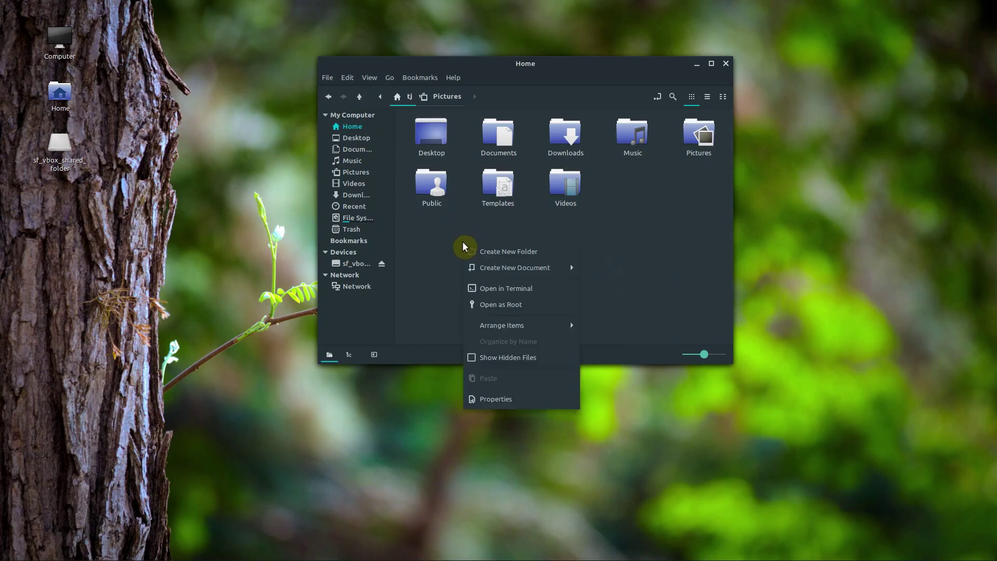
{"action": "left_click", "coordinate": [485, 357]}
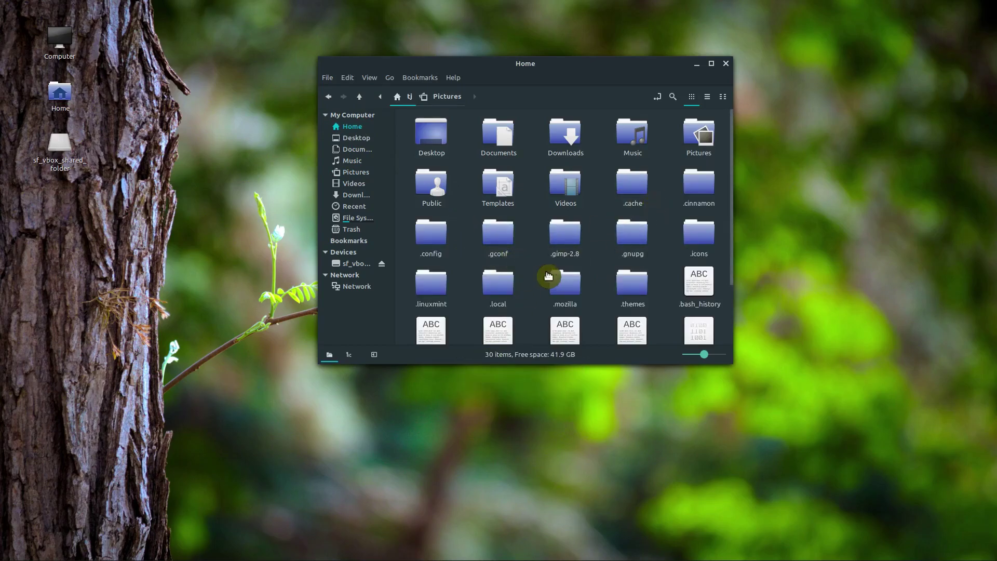
{"action": "scroll", "coordinate": [543, 276], "scroll_direction": "down", "scroll_amount": 3}
{"action": "scroll", "coordinate": [594, 220], "scroll_direction": "up", "scroll_amount": 3}
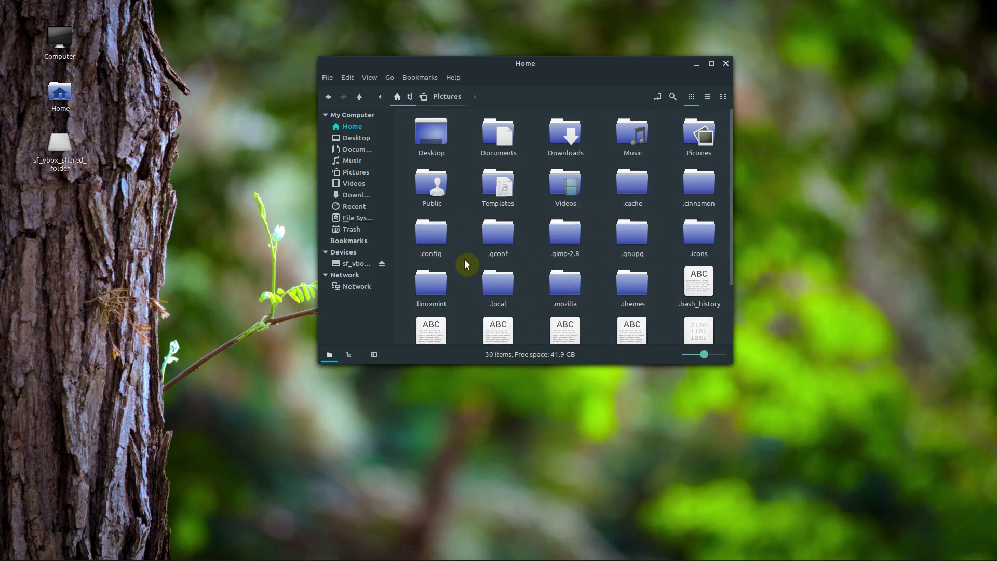
{"action": "double_click", "coordinate": [434, 245]}
{"action": "left_click", "coordinate": [436, 252]}
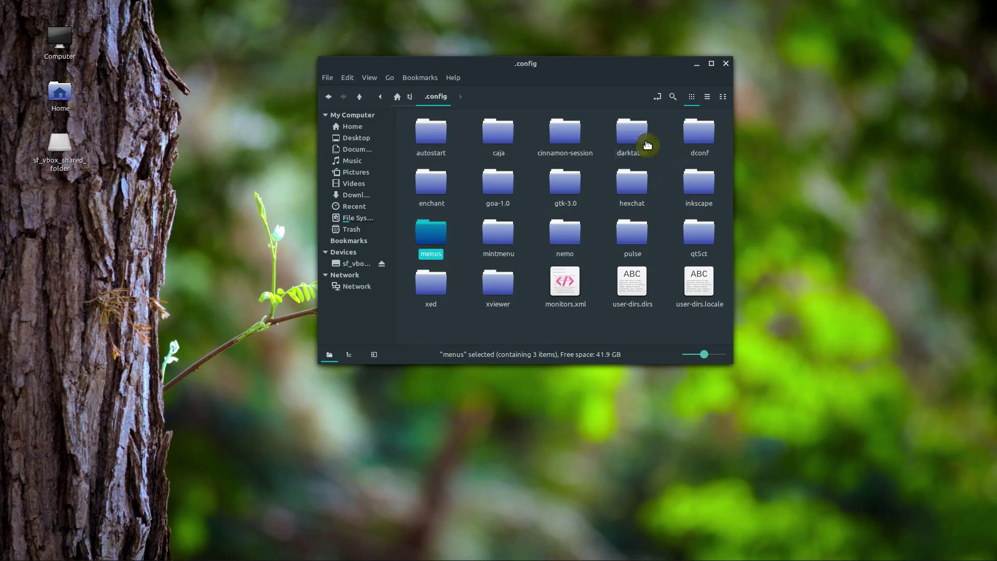
Step: Create a 'watermarks' folder inside .config/darktable, open it, then close Nemo
{"action": "double_click", "coordinate": [638, 136]}
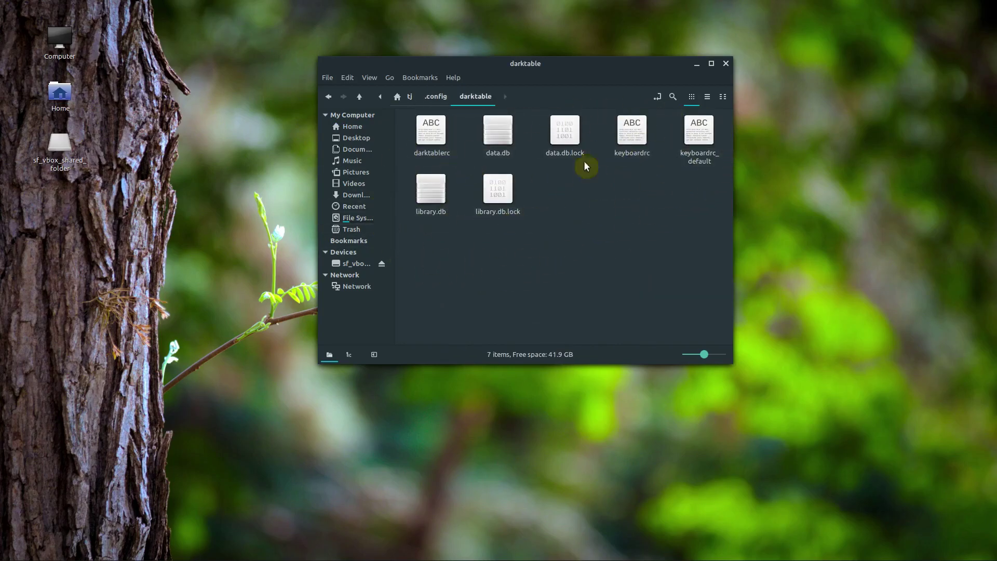
{"action": "right_click", "coordinate": [565, 215]}
{"action": "left_click", "coordinate": [591, 223]}
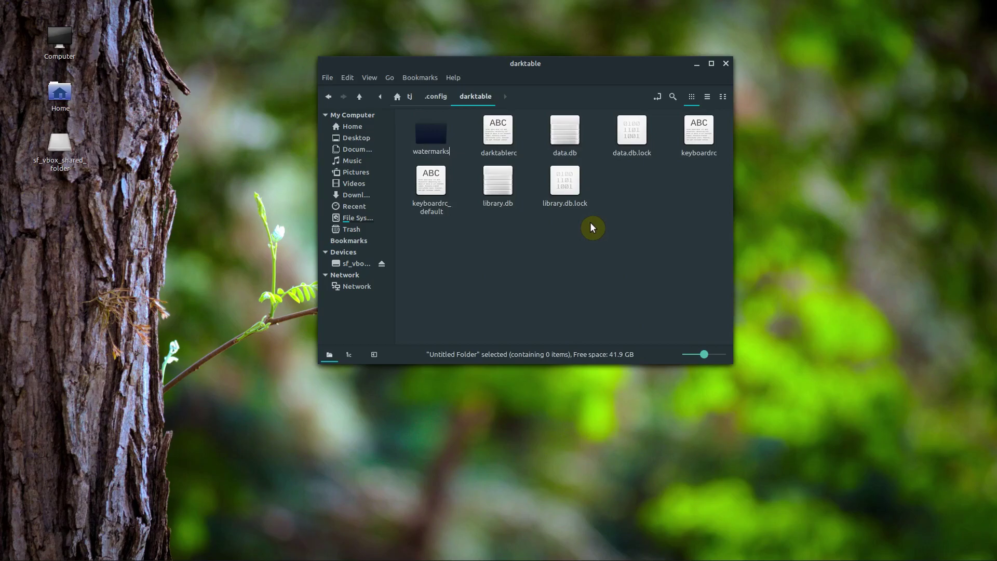
{"action": "key", "text": "Return"}
{"action": "double_click", "coordinate": [441, 146]}
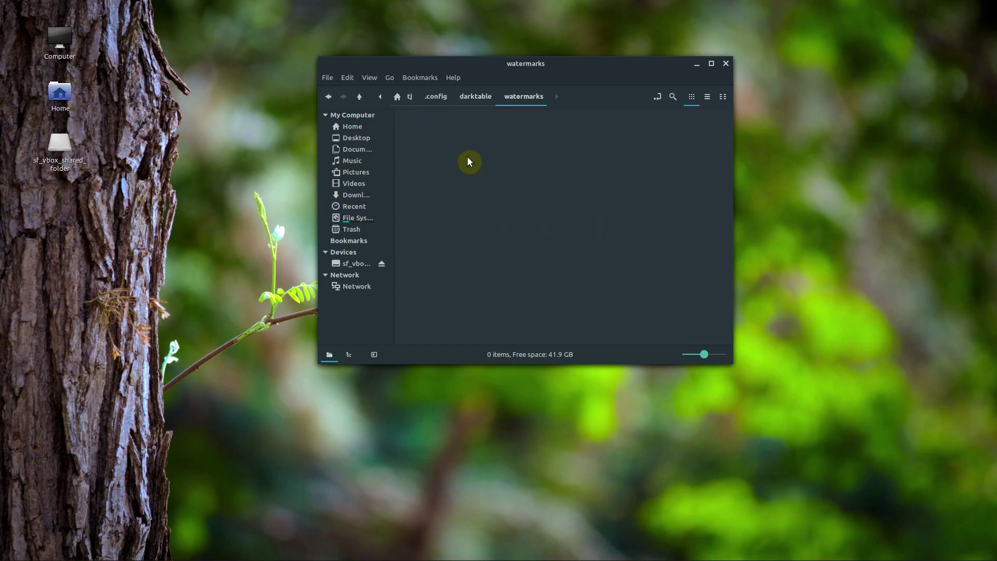
{"action": "left_click", "coordinate": [725, 64]}
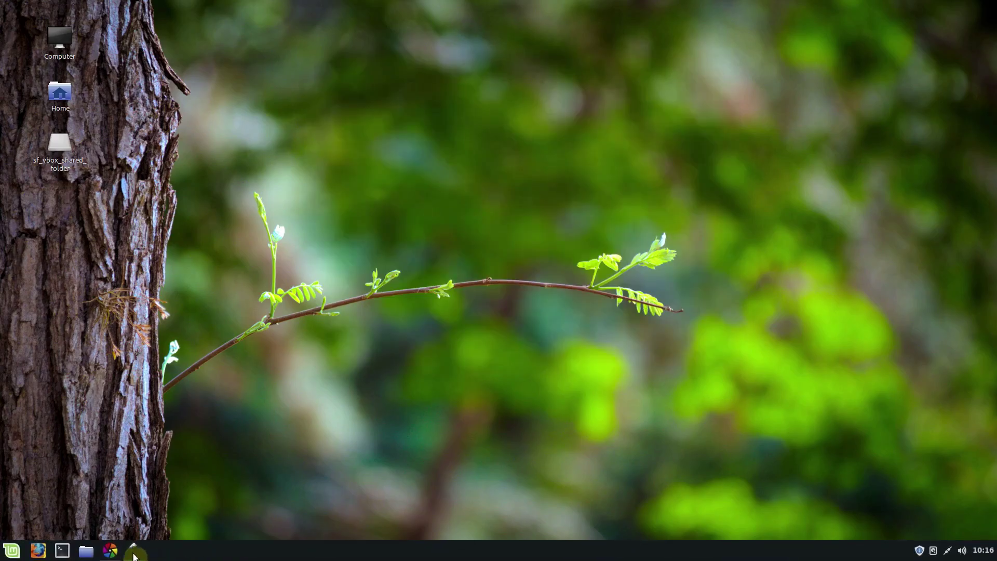
Step: Save the Inkscape logo as tj_custom_watermark.svg in .config/darktable/watermarks
{"action": "left_click", "coordinate": [130, 549]}
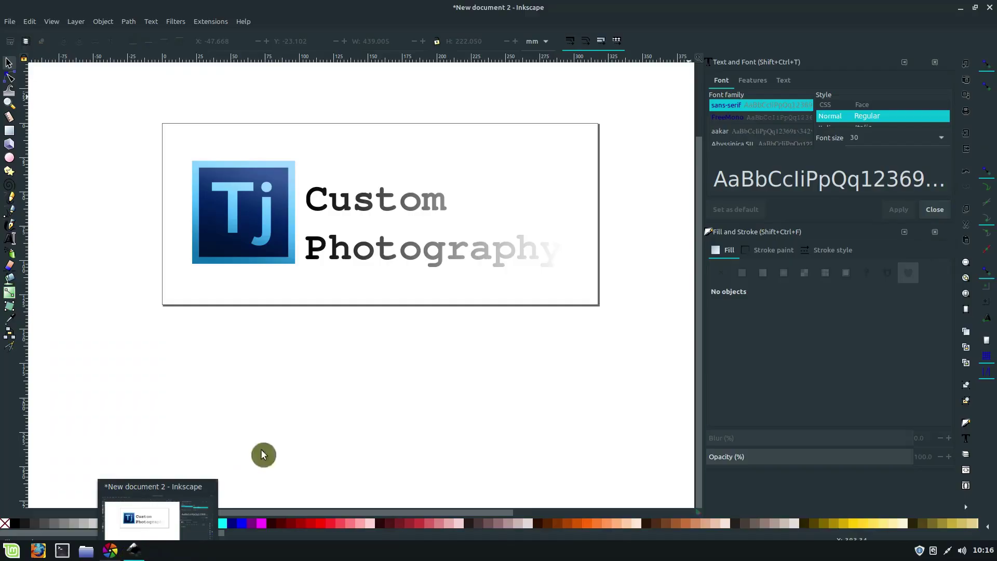
{"action": "left_click", "coordinate": [9, 22]}
{"action": "left_click", "coordinate": [11, 23]}
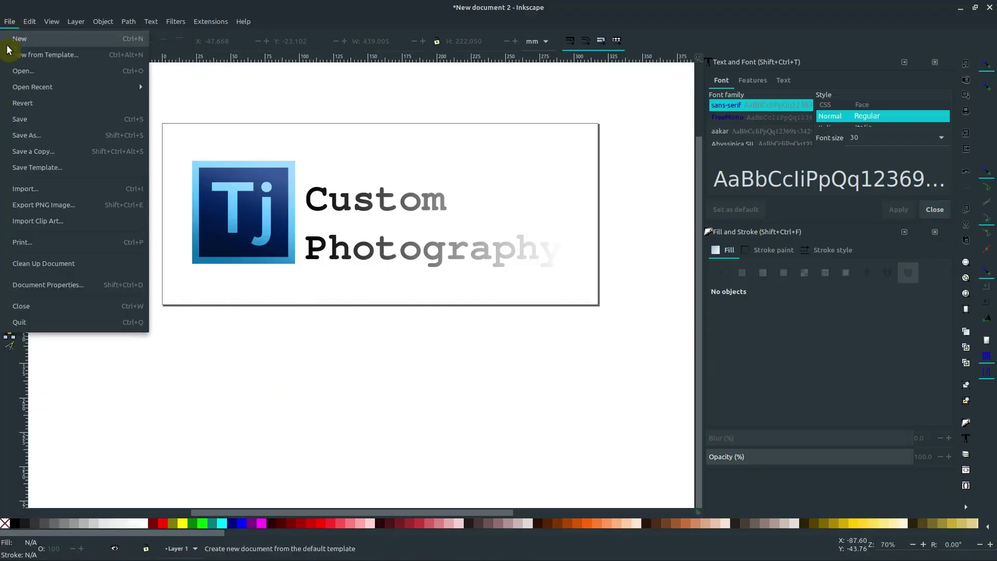
{"action": "left_click", "coordinate": [18, 120]}
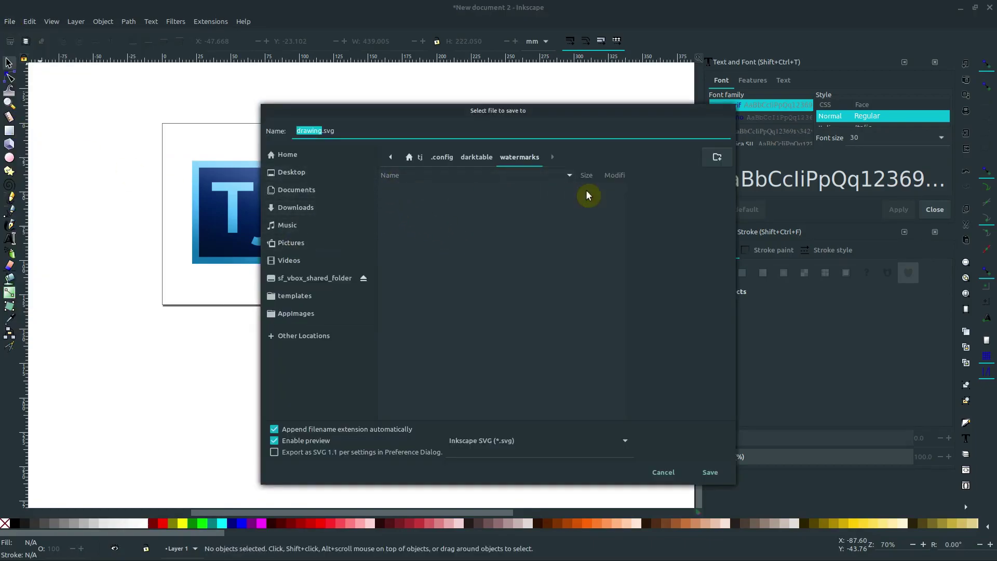
{"action": "left_click", "coordinate": [474, 157]}
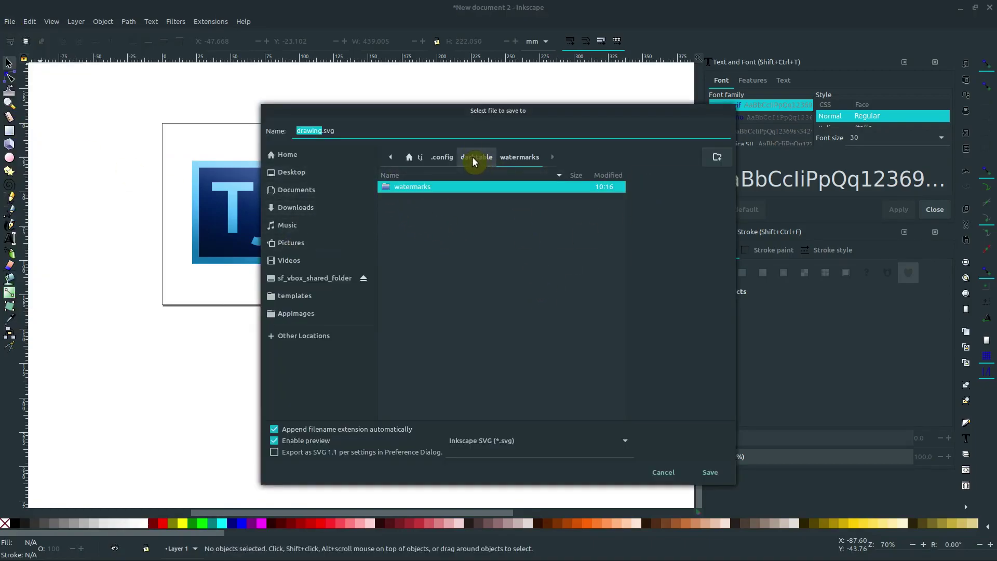
{"action": "double_click", "coordinate": [406, 188]}
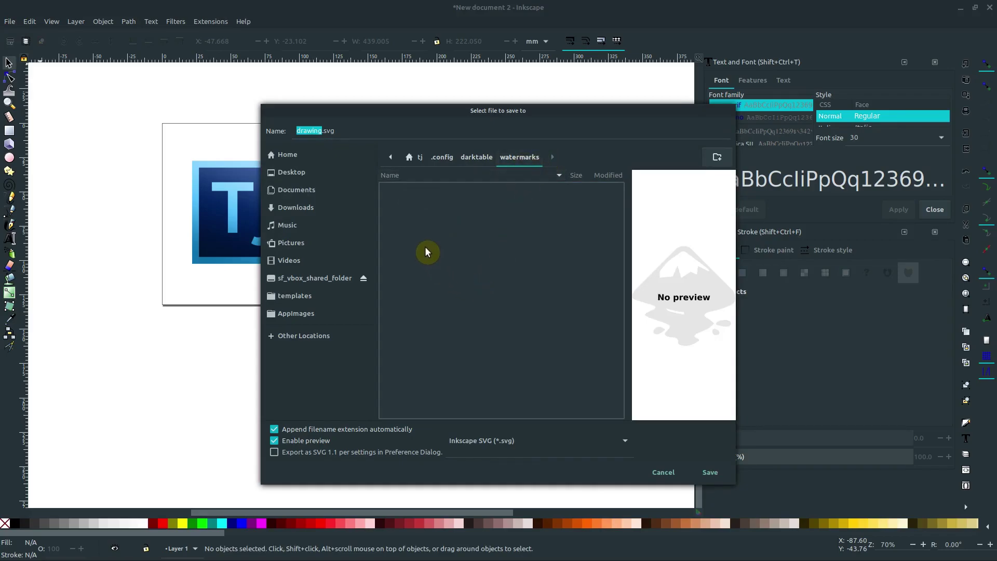
{"action": "left_click", "coordinate": [318, 130]}
{"action": "key", "text": "BackSpace"}
{"action": "key", "text": "BackSpace"}
{"action": "key", "text": "BackSpace"}
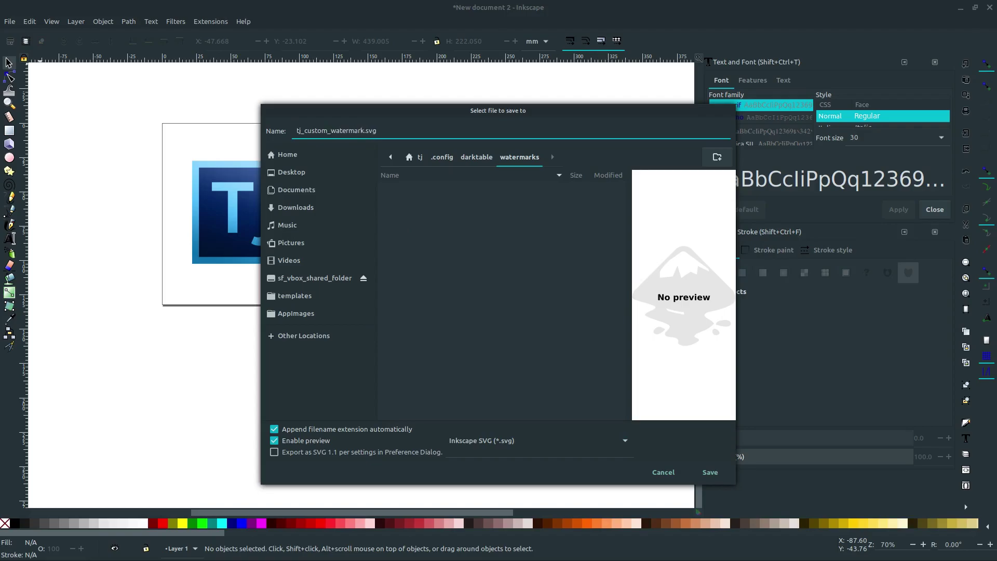
{"action": "left_click", "coordinate": [709, 472]}
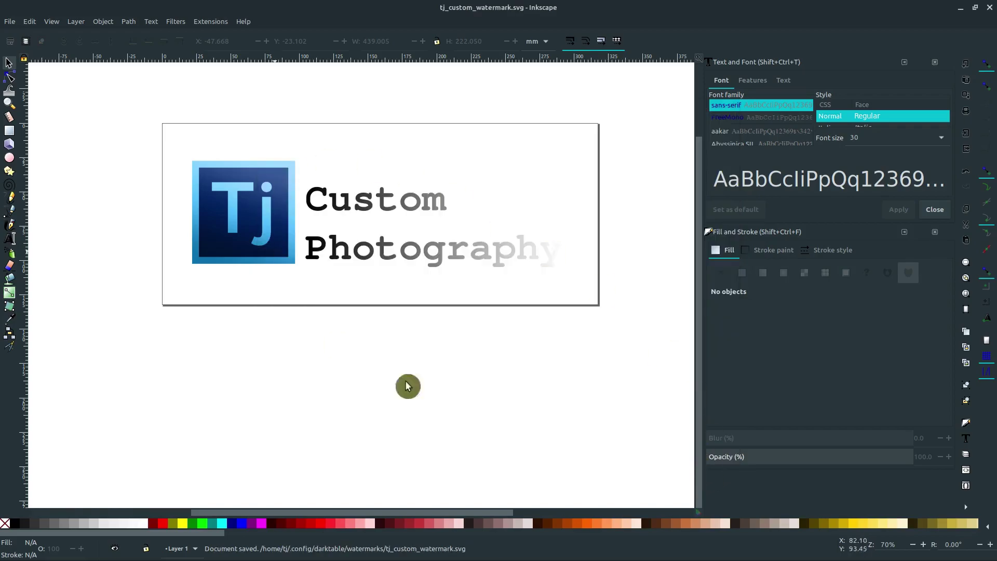
Step: Confirm tj_custom_watermark.svg is in .config/darktable/watermarks in Nemo, then return to darktable
{"action": "left_click", "coordinate": [963, 8]}
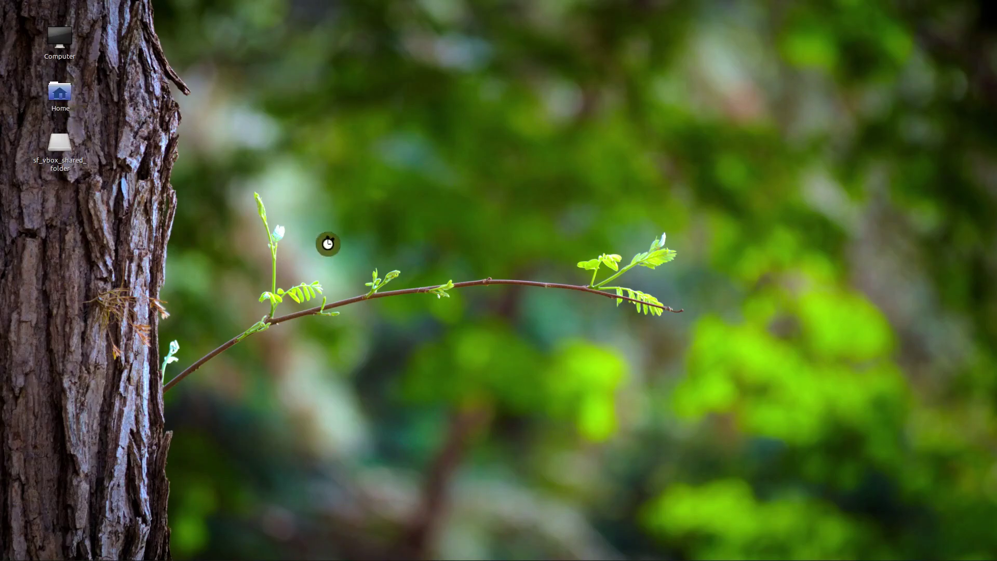
{"action": "key", "text": "super+e"}
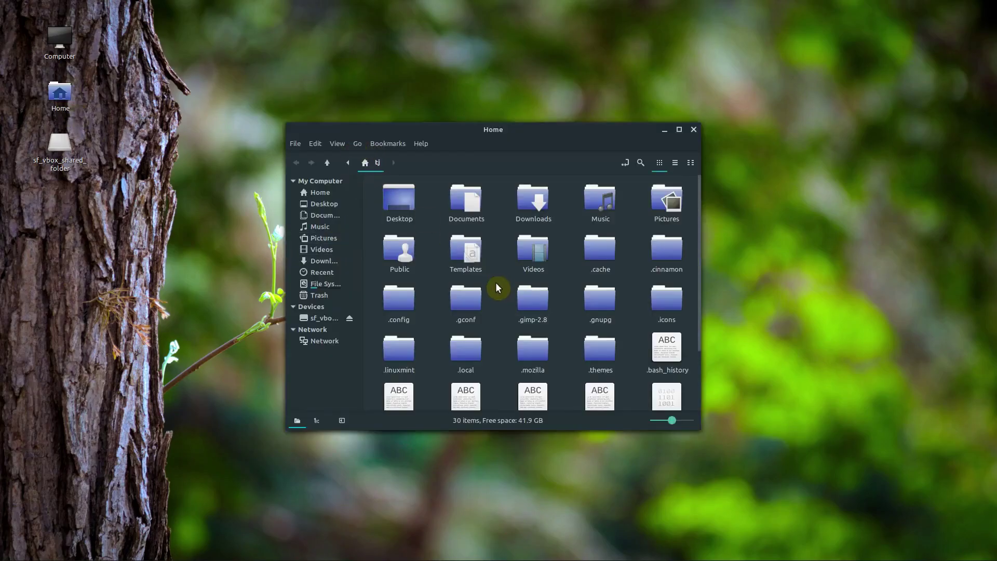
{"action": "double_click", "coordinate": [398, 312]}
{"action": "double_click", "coordinate": [604, 203]}
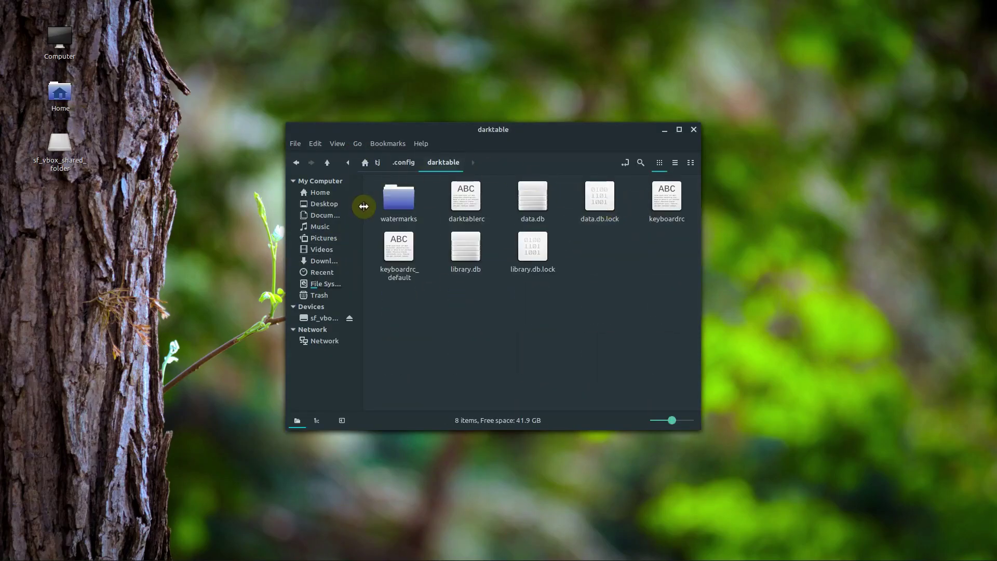
{"action": "double_click", "coordinate": [399, 200]}
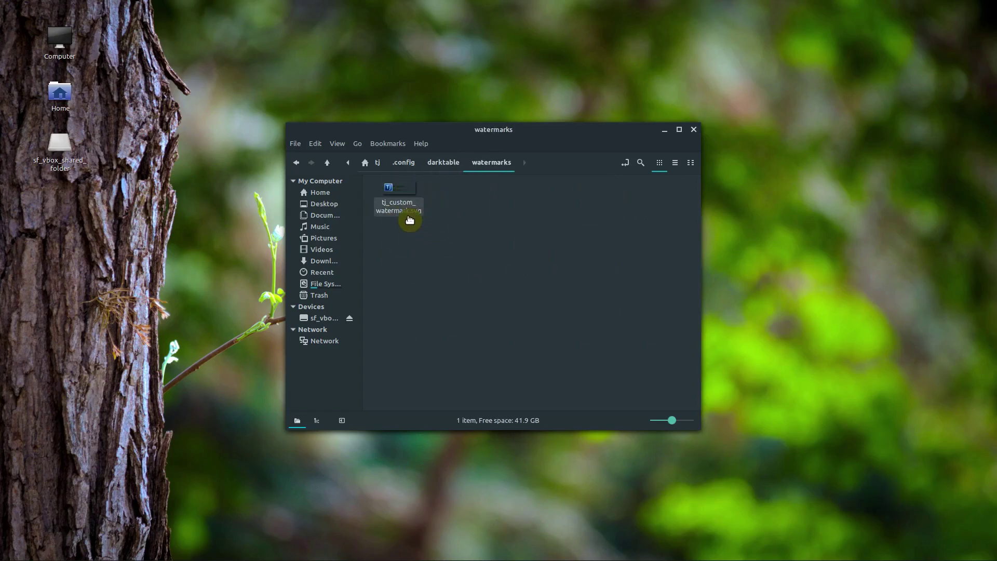
{"action": "left_click", "coordinate": [411, 208]}
{"action": "left_click", "coordinate": [480, 231]}
{"action": "left_click", "coordinate": [665, 130]}
{"action": "left_click", "coordinate": [109, 549]}
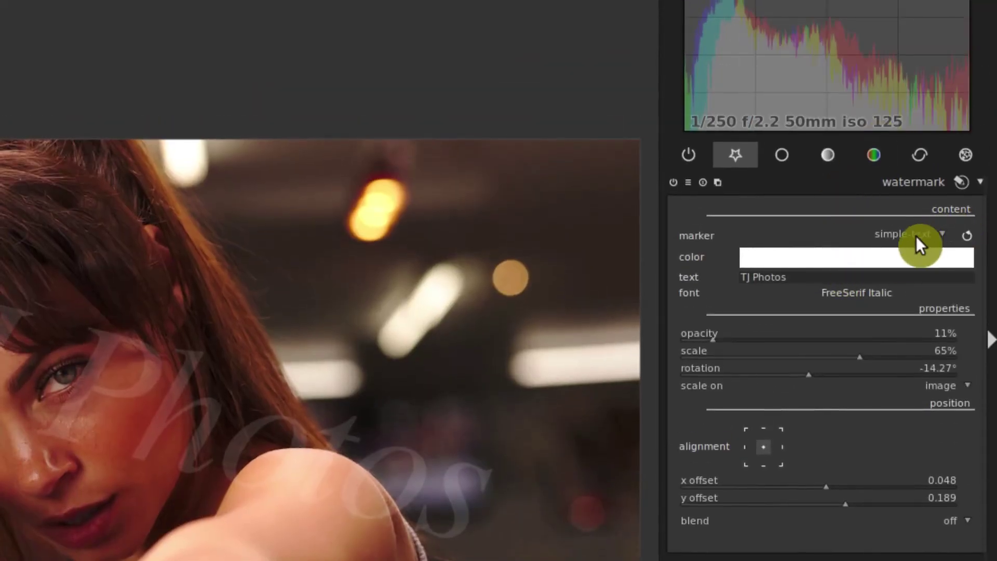
Step: Set the watermark module's marker to darktable
{"action": "left_click", "coordinate": [916, 235]}
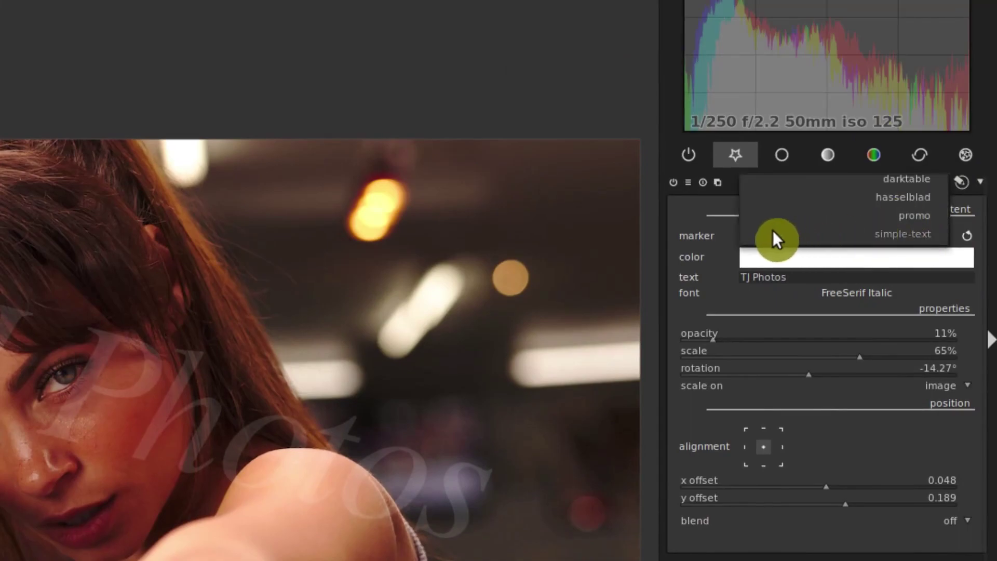
{"action": "left_click", "coordinate": [867, 217]}
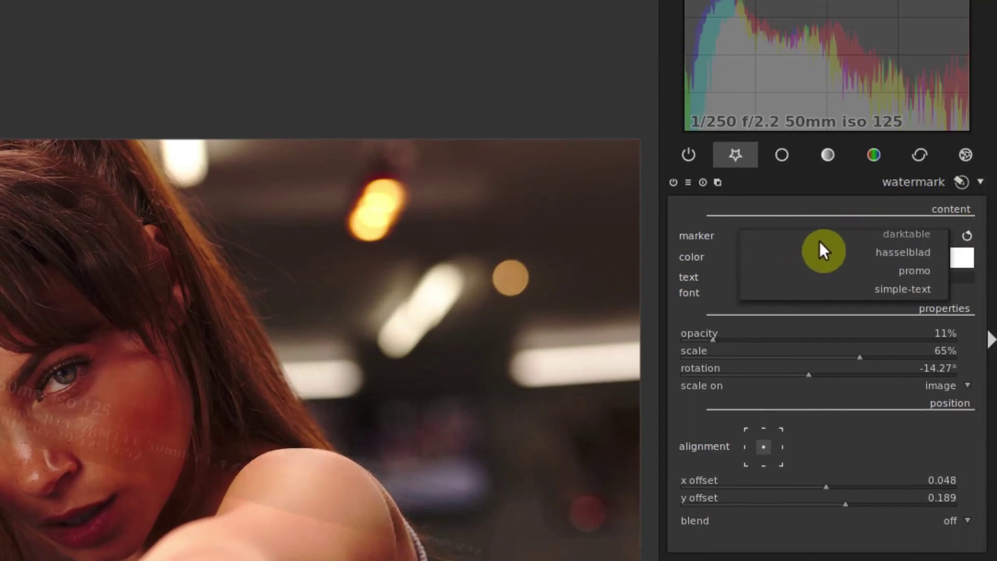
{"action": "left_click", "coordinate": [902, 186]}
{"action": "left_click", "coordinate": [903, 186]}
{"action": "left_click", "coordinate": [901, 234]}
{"action": "left_click", "coordinate": [899, 235]}
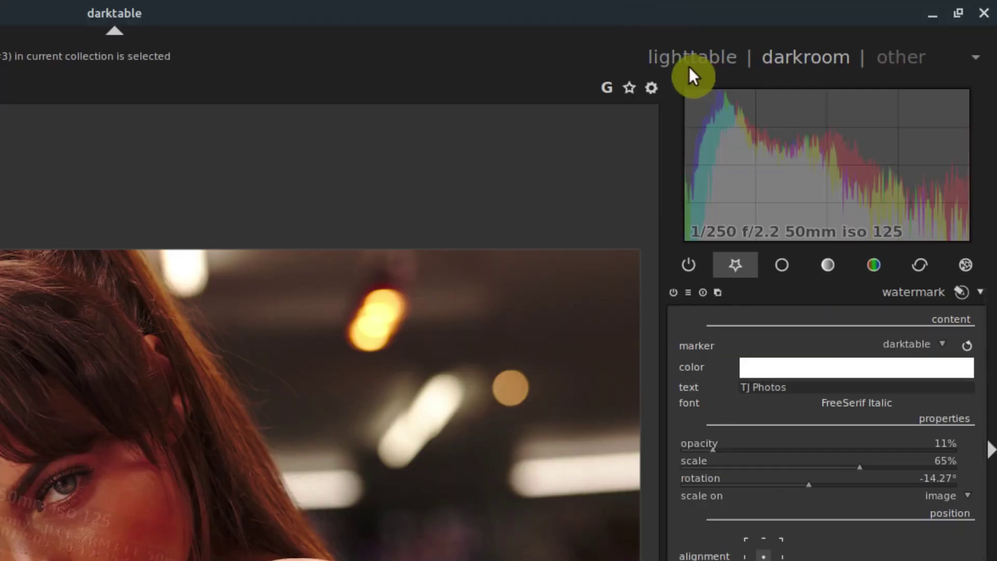
Step: Switch to lighttable and back to darkroom so tj_custom_watermark appears among marker choices
{"action": "left_click", "coordinate": [690, 63]}
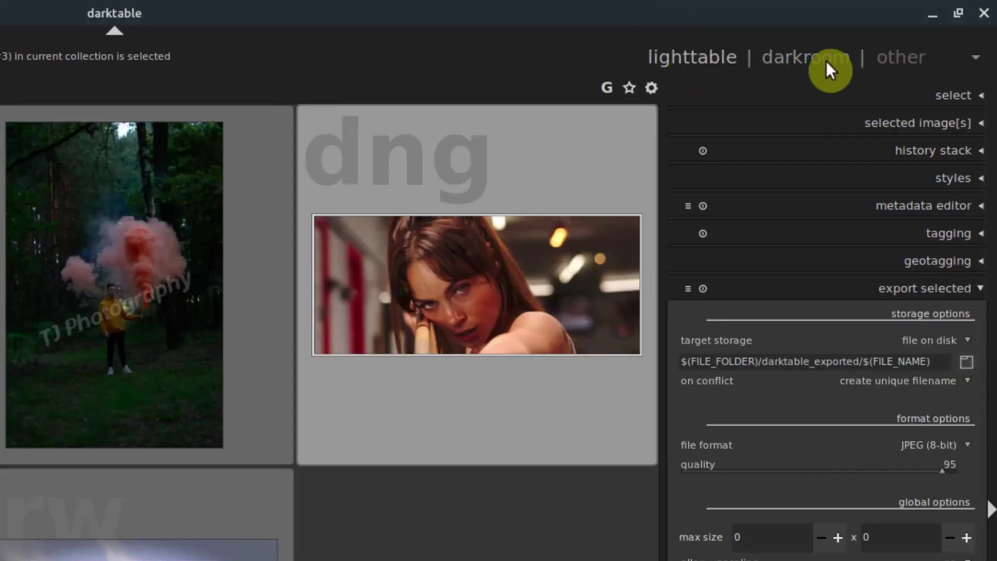
{"action": "left_click", "coordinate": [820, 61]}
{"action": "left_click", "coordinate": [920, 342]}
{"action": "left_click", "coordinate": [866, 274]}
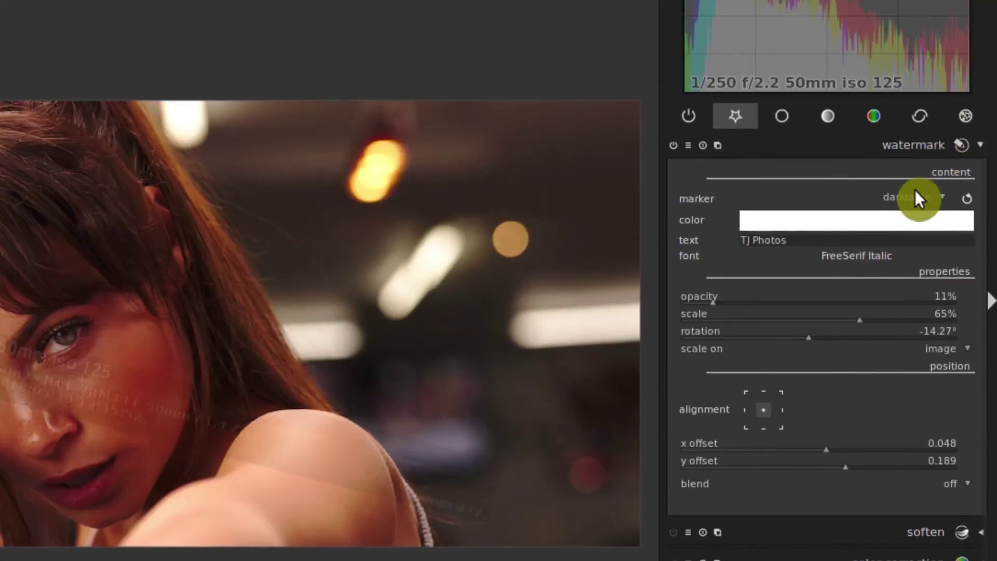
{"action": "left_click", "coordinate": [911, 52]}
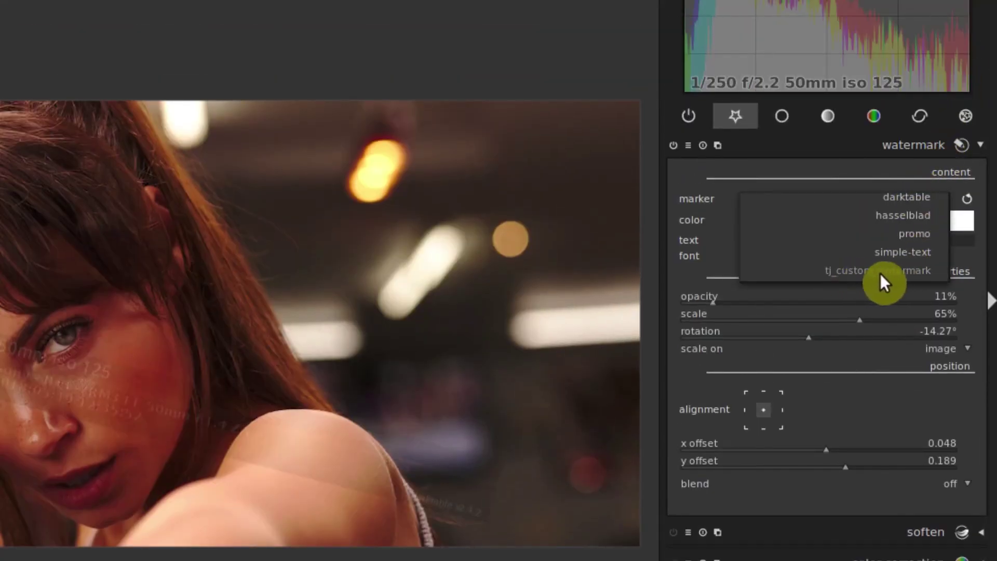
Step: Reset the watermark module and choose the tj_custom_watermark marker
{"action": "left_click", "coordinate": [853, 270]}
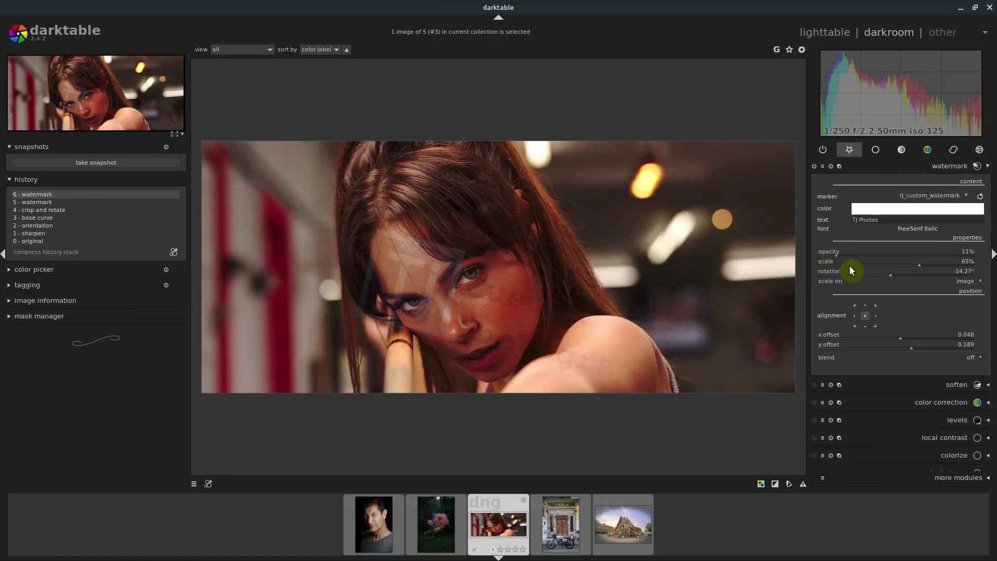
{"action": "left_click", "coordinate": [831, 167]}
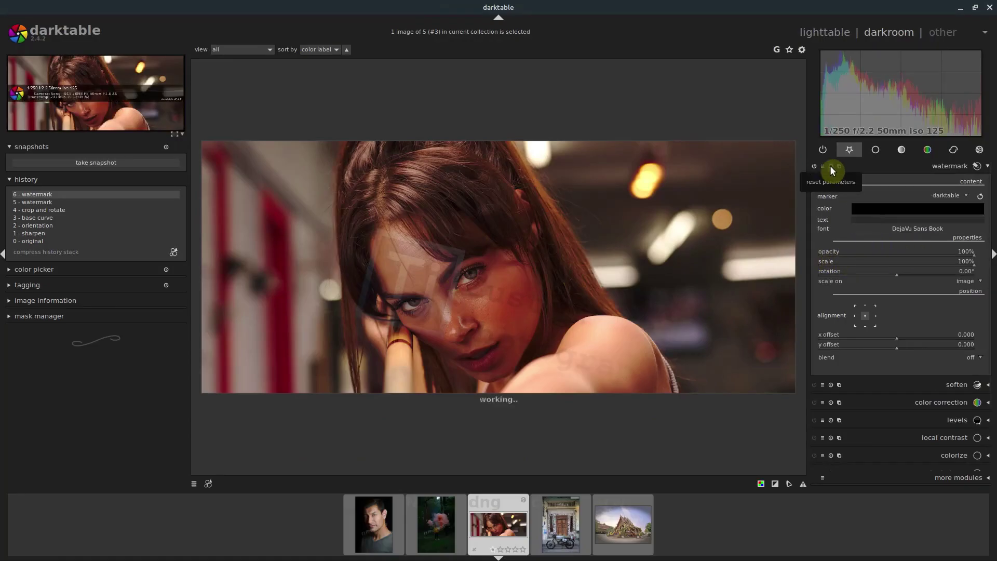
{"action": "left_click", "coordinate": [947, 196]}
{"action": "left_click", "coordinate": [940, 238]}
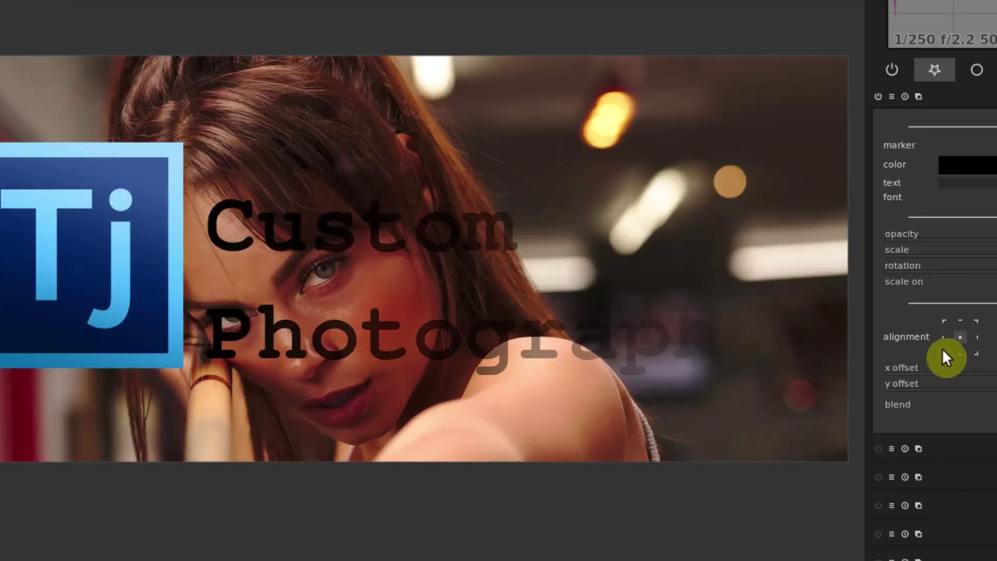
Step: Align the watermark bottom-left, adjust its x offset, and set scale 54% and opacity 41%
{"action": "left_click", "coordinate": [943, 351]}
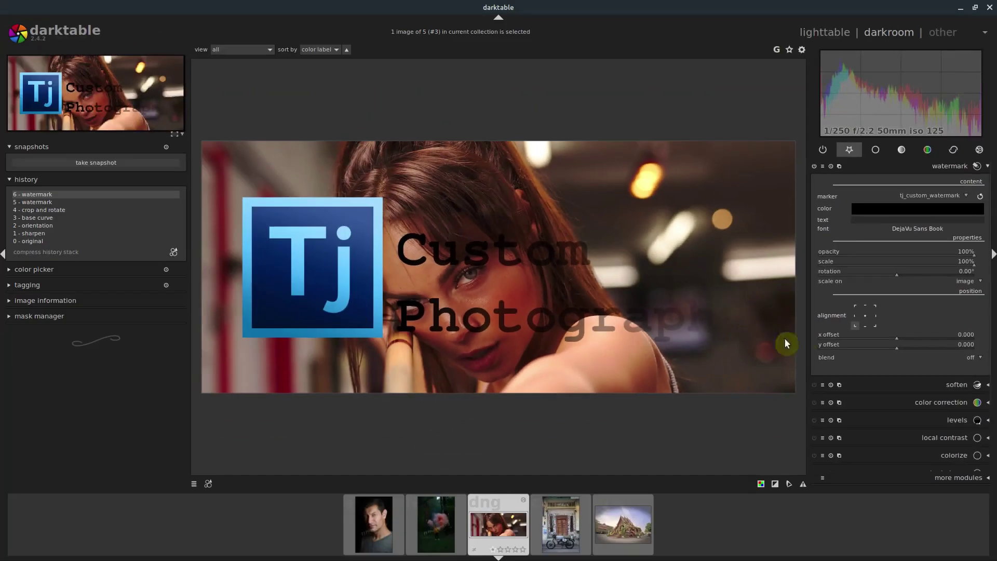
{"action": "left_click_drag", "start_coordinate": [881, 336], "coordinate": [905, 346]}
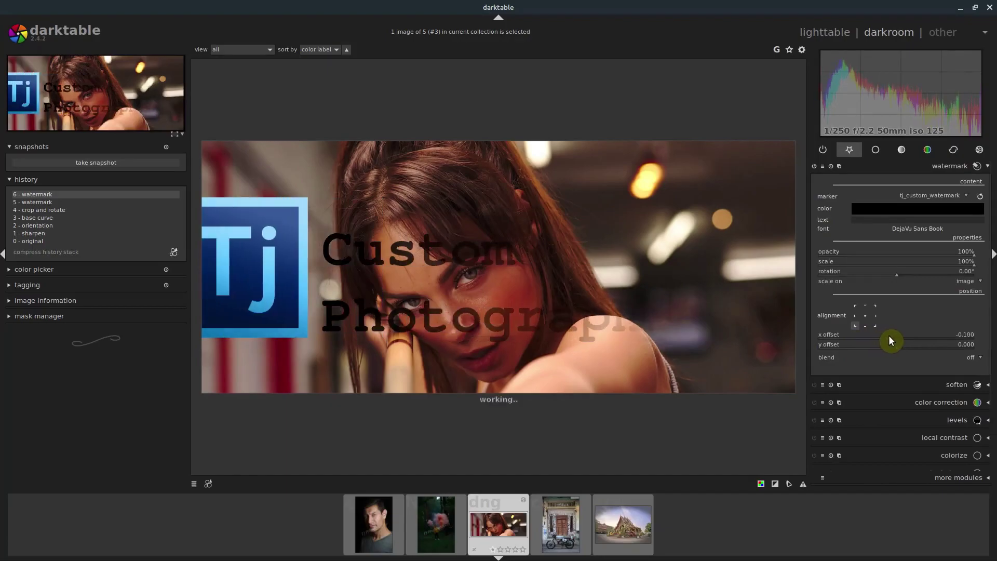
{"action": "left_click", "coordinate": [895, 346]}
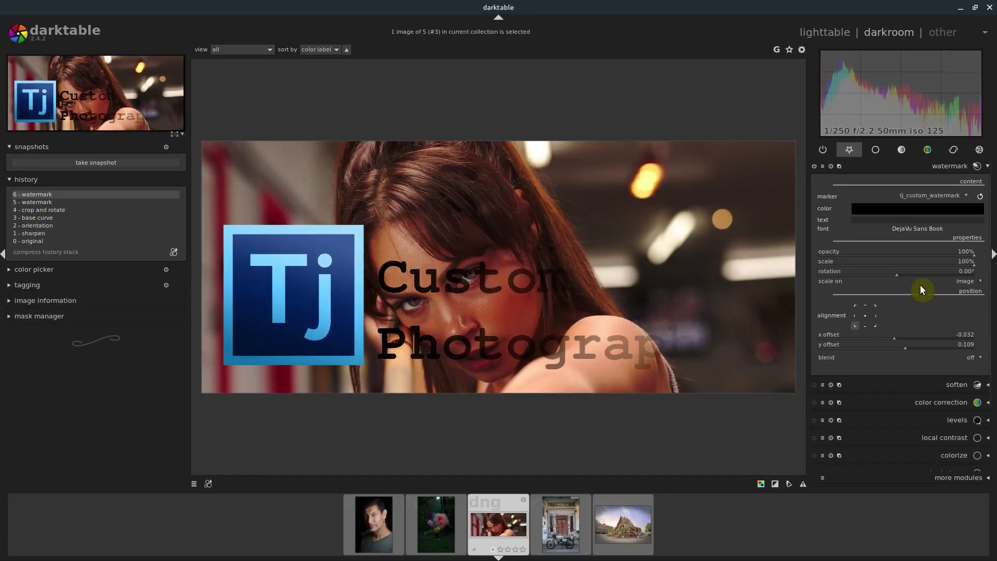
{"action": "left_click_drag", "start_coordinate": [967, 266], "coordinate": [902, 271]}
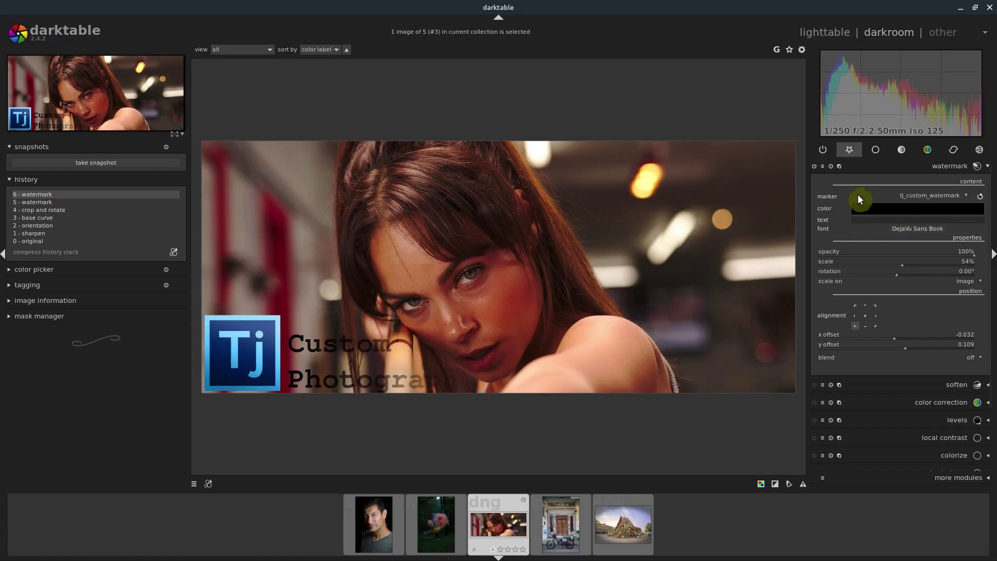
{"action": "left_click_drag", "start_coordinate": [949, 251], "coordinate": [868, 260]}
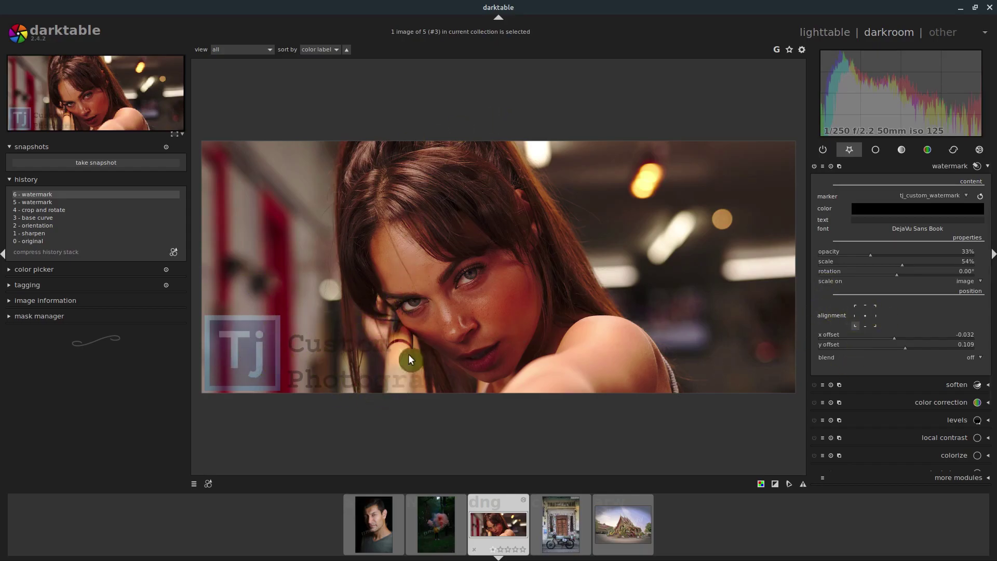
{"action": "left_click", "coordinate": [883, 258]}
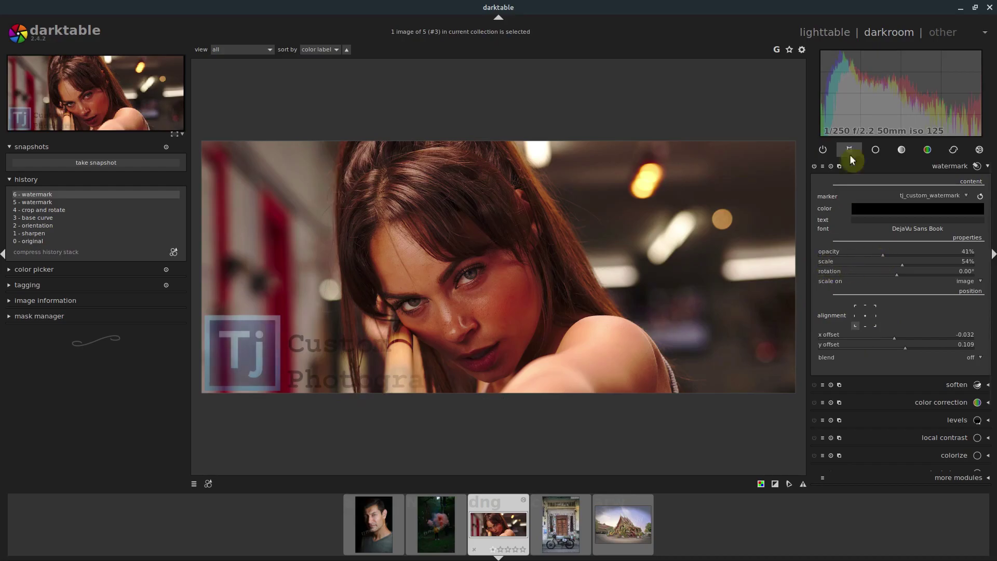
Step: Switch to lighttable, collapse export settings, and expand the history stack module
{"action": "left_click", "coordinate": [836, 33]}
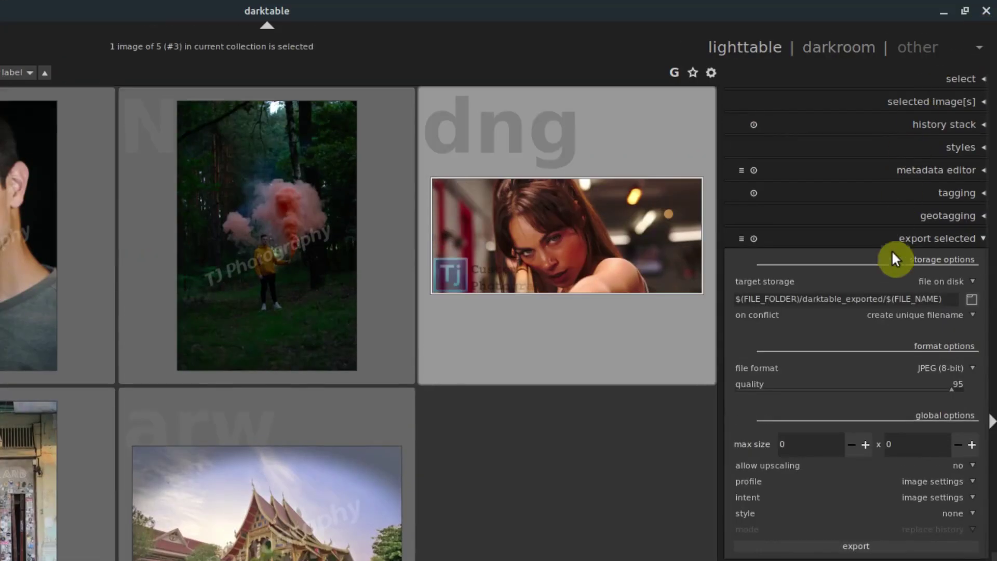
{"action": "left_click", "coordinate": [930, 240]}
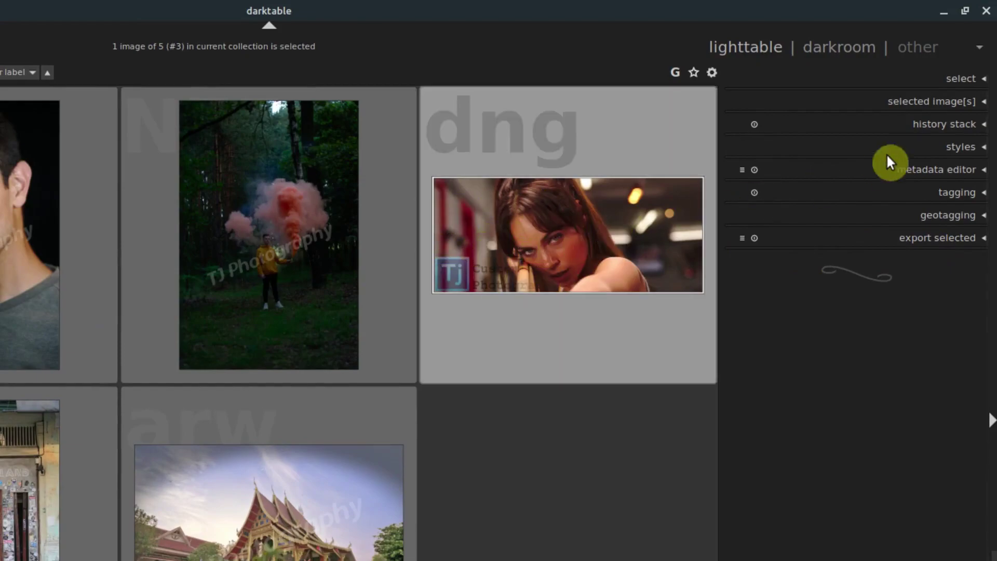
{"action": "left_click", "coordinate": [929, 127]}
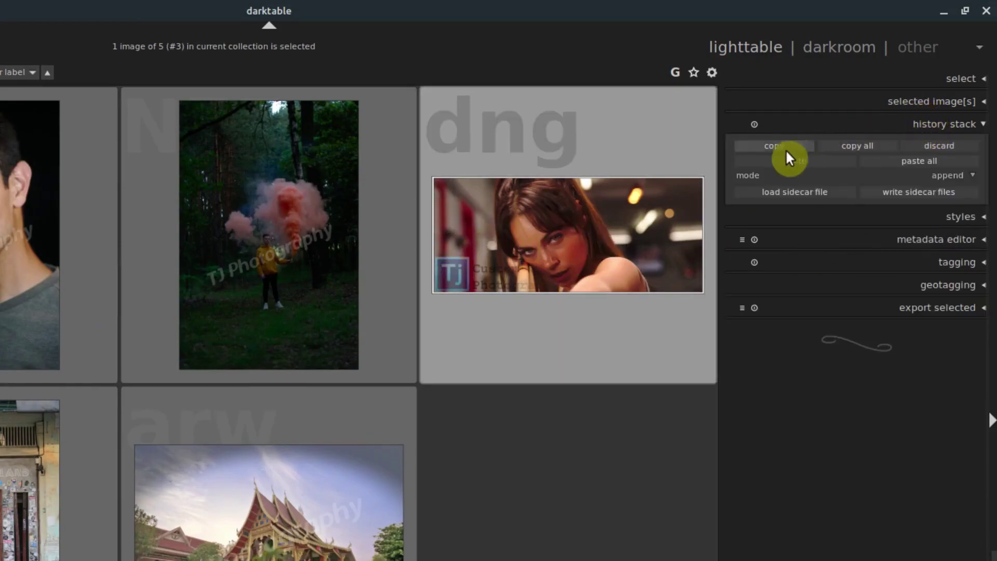
Step: Selectively copy the history, excluding crop, base curve, orientation and sharpen, keeping only watermark
{"action": "left_click", "coordinate": [767, 144]}
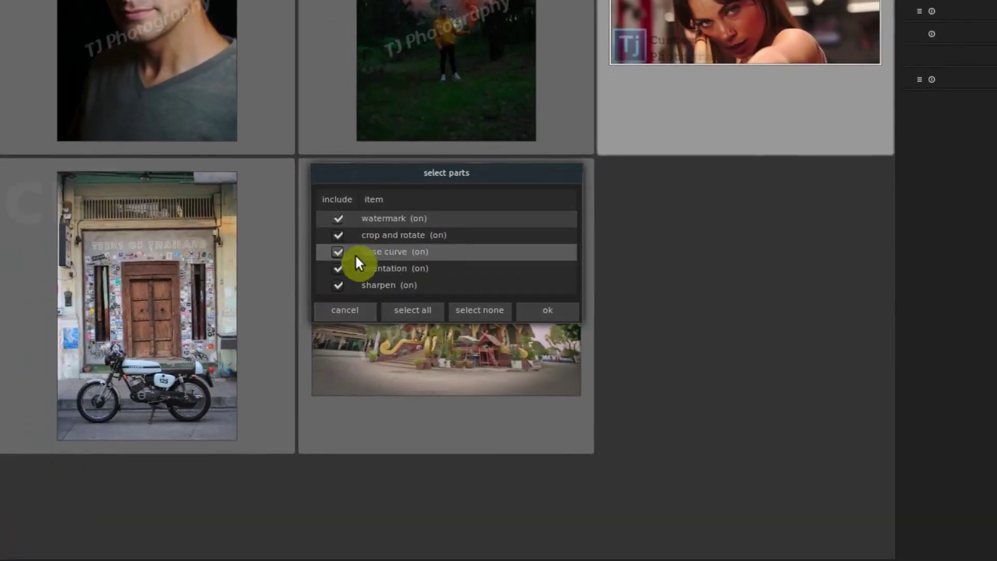
{"action": "left_click", "coordinate": [337, 234]}
{"action": "left_click", "coordinate": [338, 251]}
{"action": "left_click", "coordinate": [338, 268]}
{"action": "left_click", "coordinate": [338, 286]}
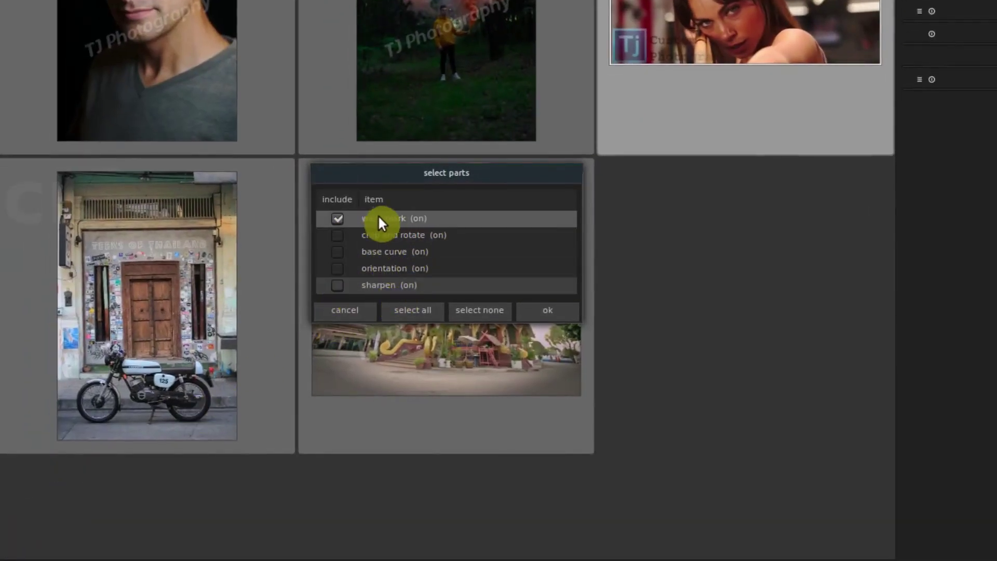
{"action": "left_click", "coordinate": [553, 312]}
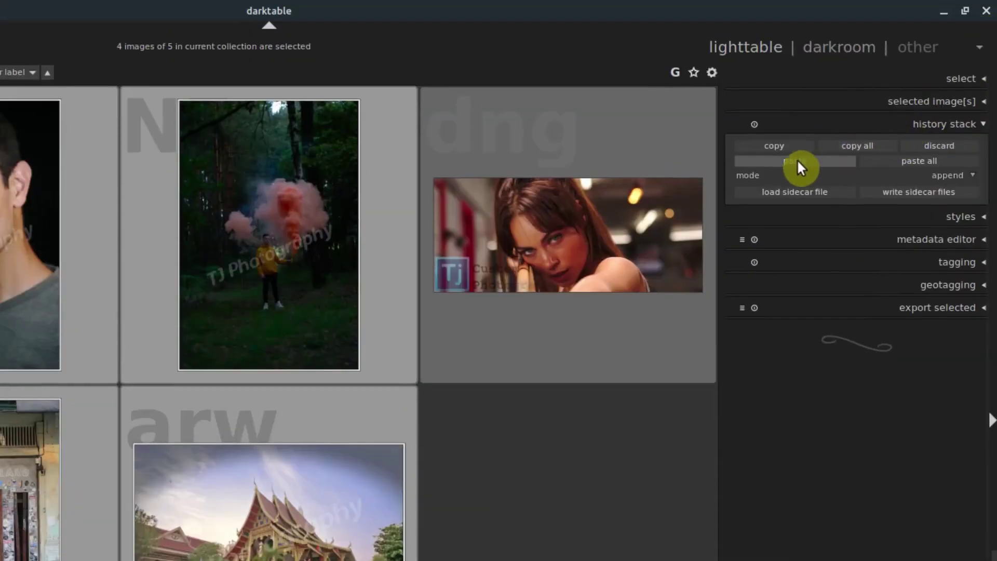
Step: Paste only the watermark step onto the four other selected photos
{"action": "left_click", "coordinate": [794, 161]}
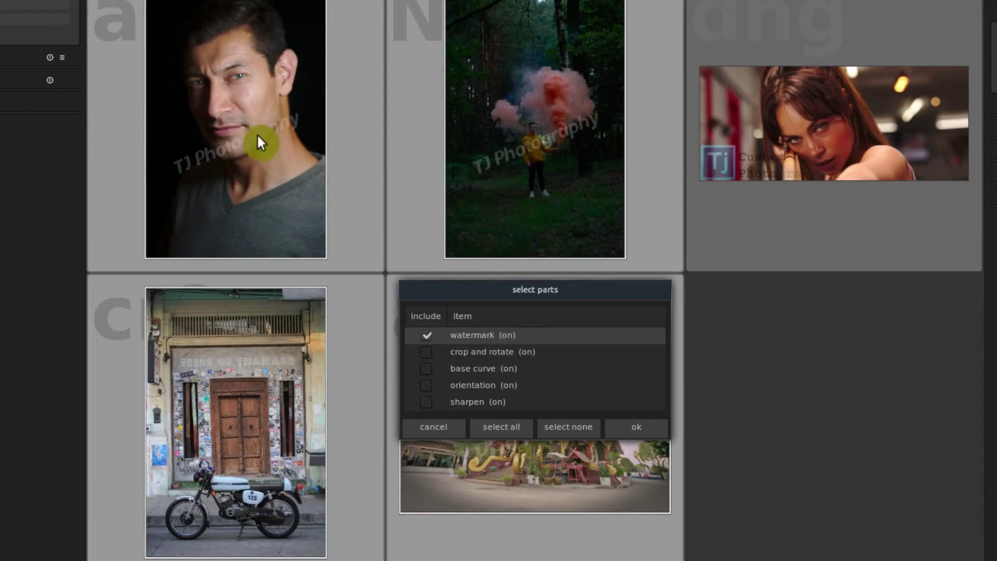
{"action": "left_click", "coordinate": [635, 429]}
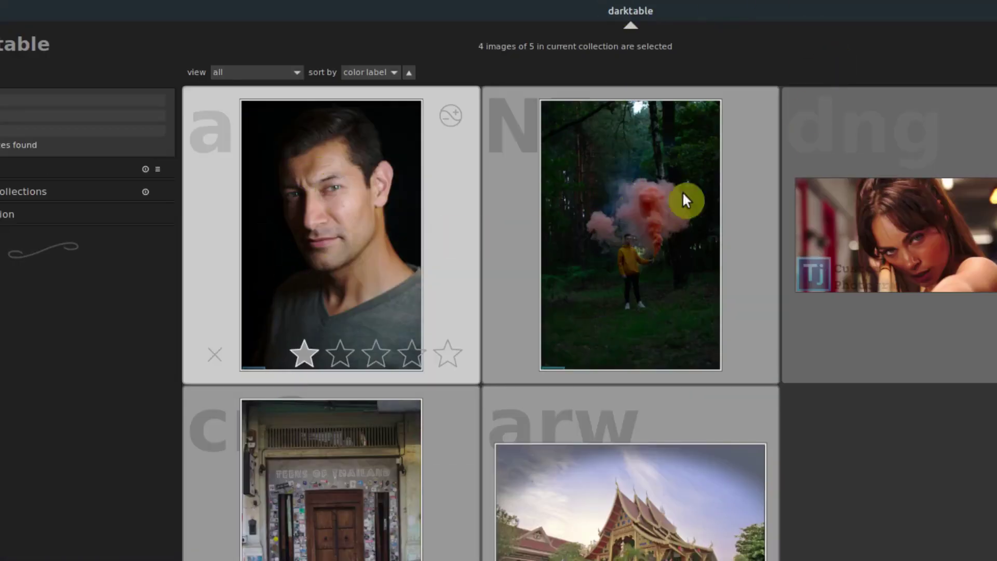
Step: Open the man's portrait, change its watermark alignment to middle-left, and return to lighttable with nothing selected
{"action": "left_click", "coordinate": [310, 236]}
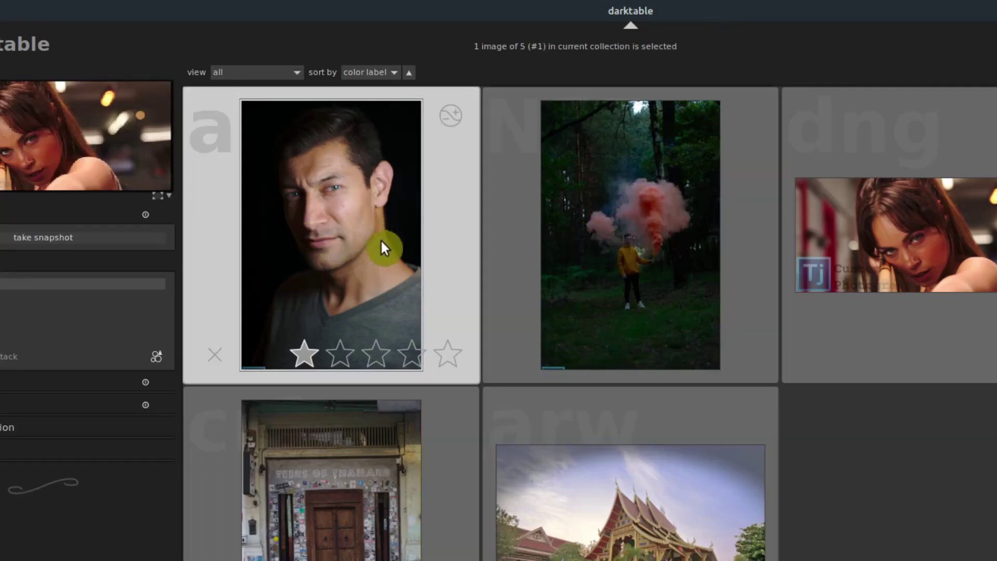
{"action": "double_click", "coordinate": [419, 231]}
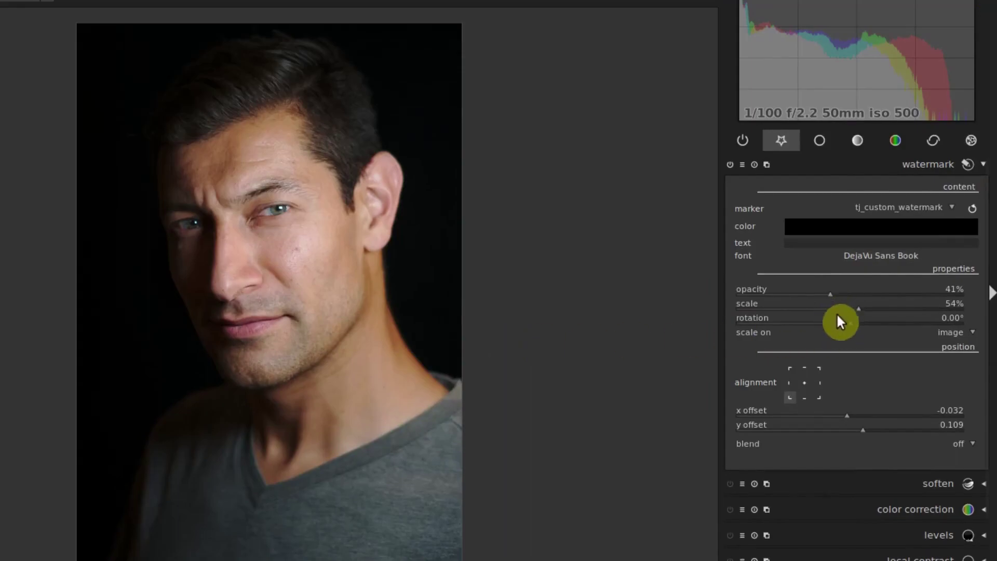
{"action": "left_click", "coordinate": [788, 382]}
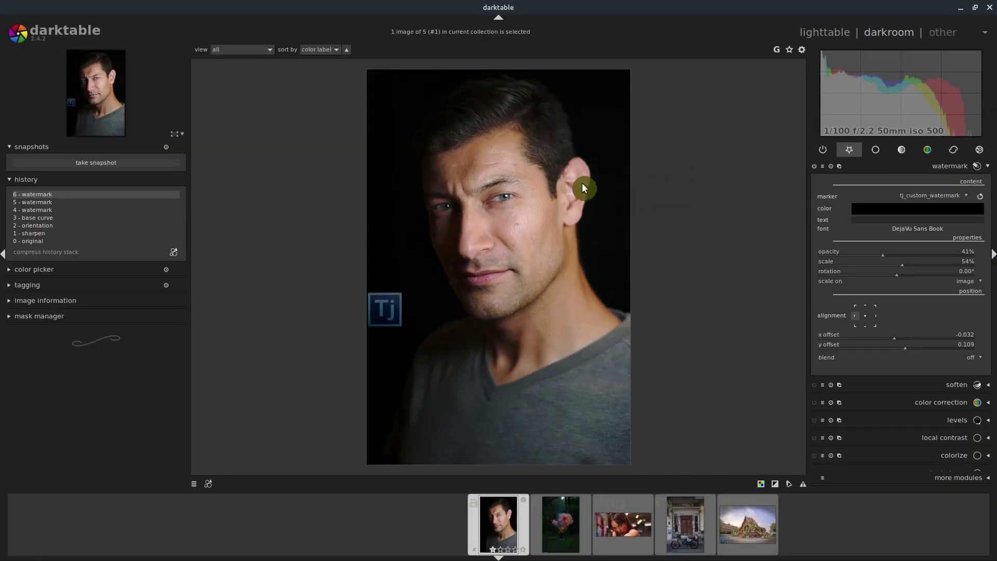
{"action": "key", "text": "l"}
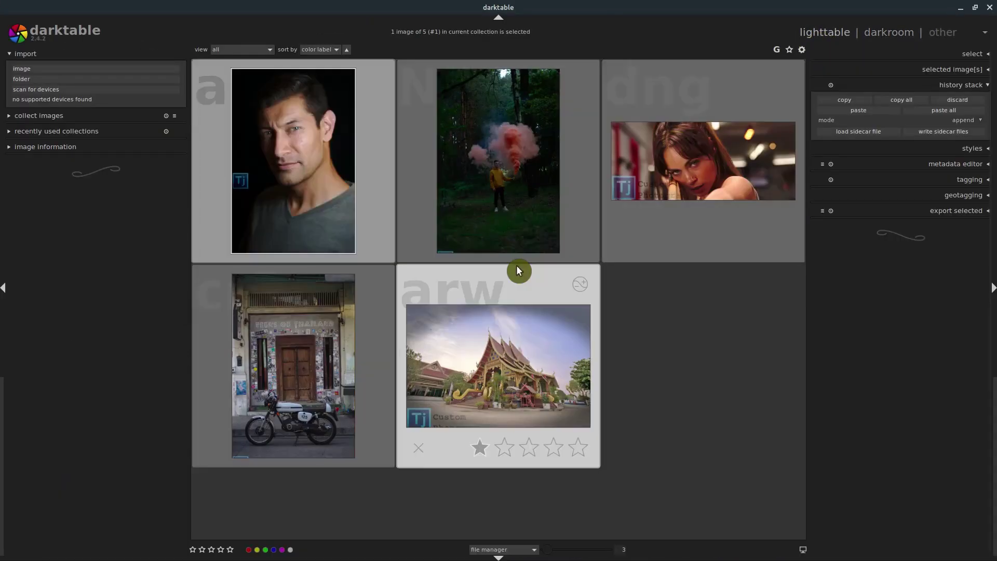
{"action": "left_click", "coordinate": [634, 372]}
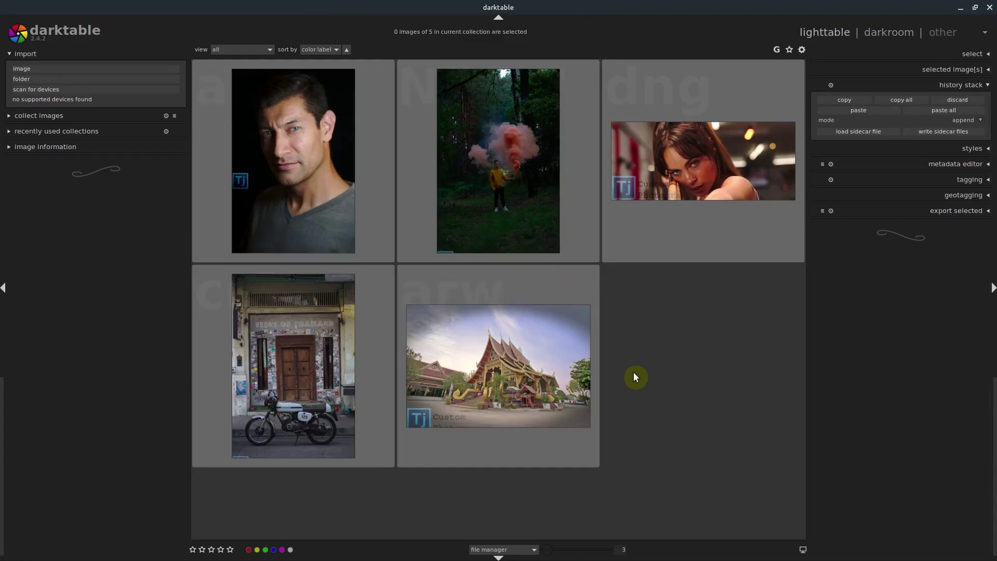